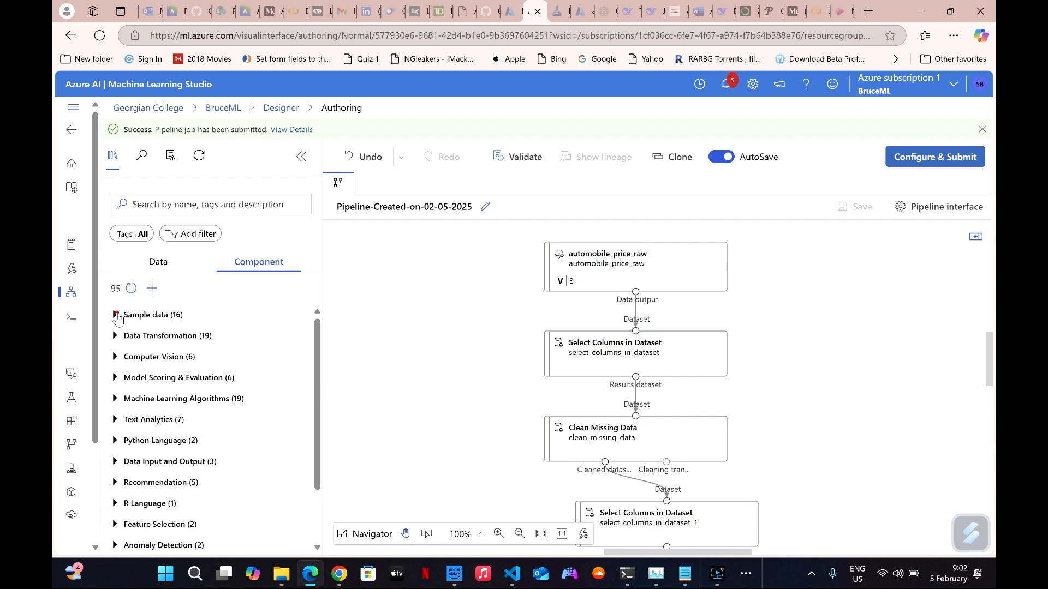
Look through the Sample data components for the automobile price dataset, select the automobile_price_raw node, and collapse the category.
click(116, 315)
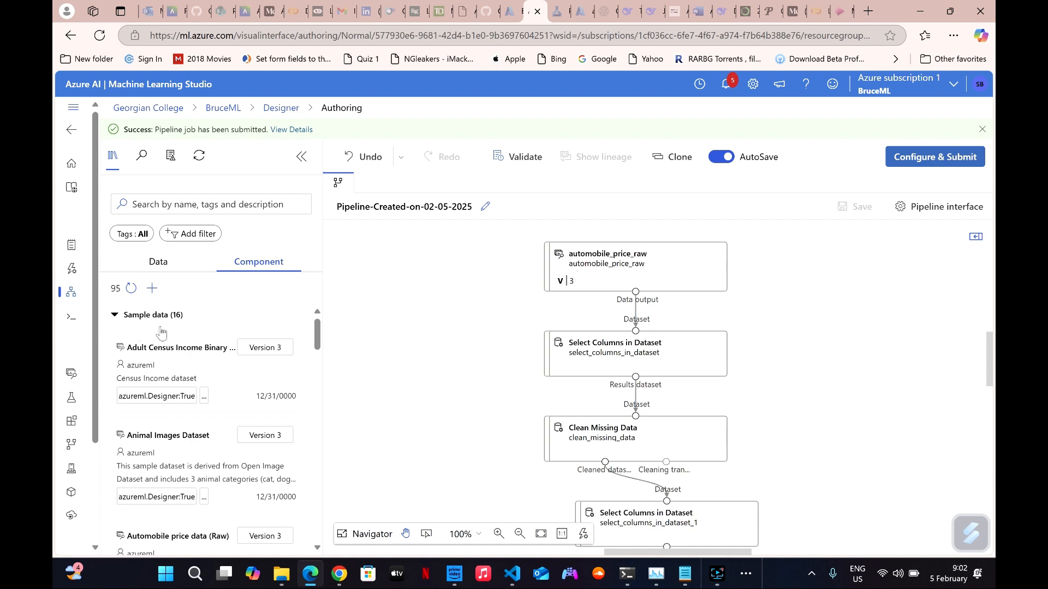
scroll(161, 333, down, 2)
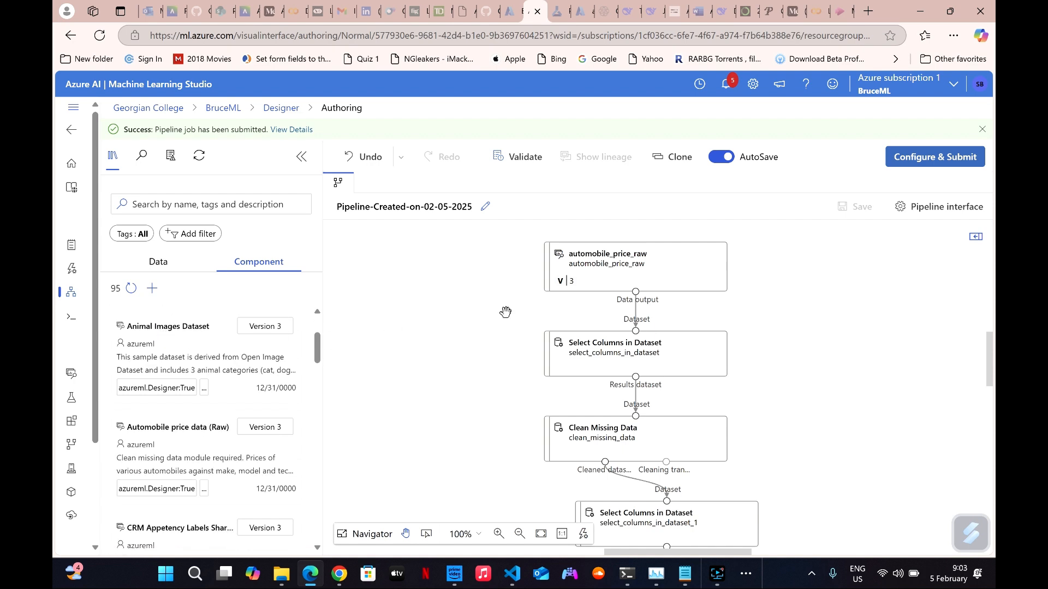
click(588, 266)
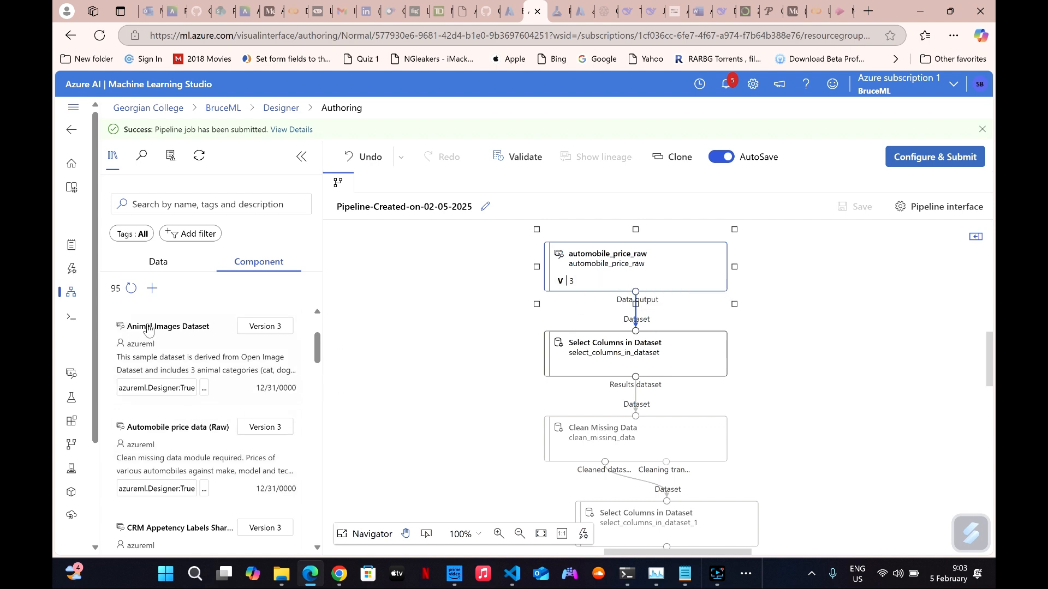
scroll(147, 328, up, 1)
click(115, 315)
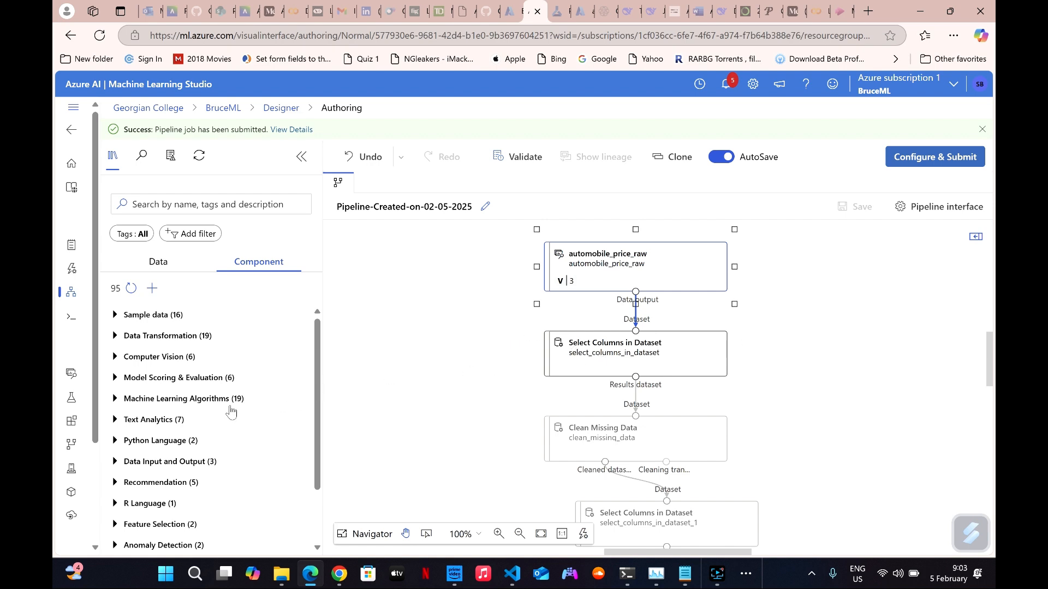
Survey the component categories and look through the Data Transformation components for Select Columns in Dataset.
scroll(189, 467, down, 3)
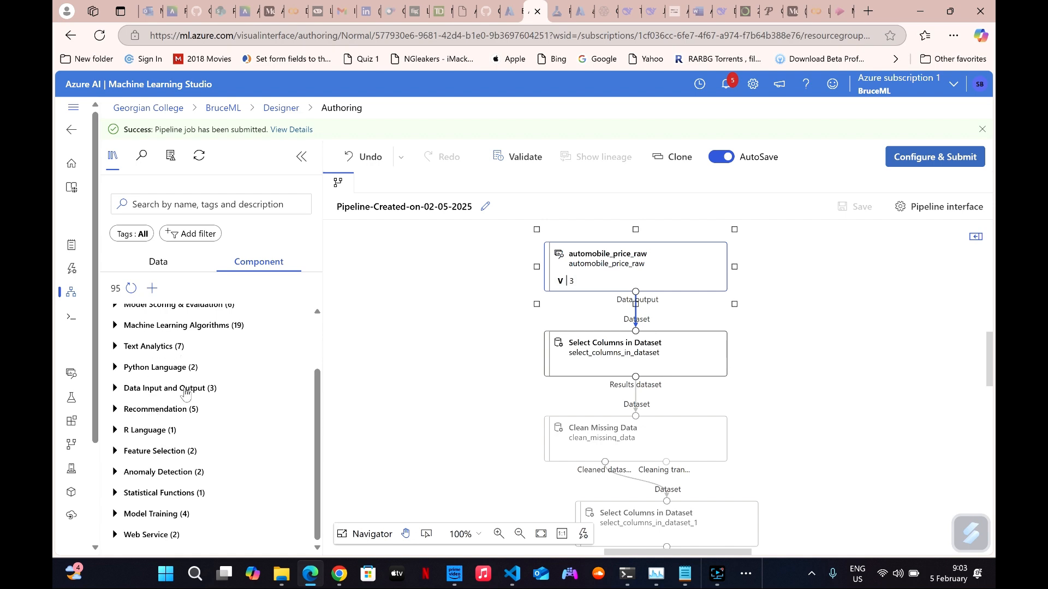
scroll(176, 429, up, 3)
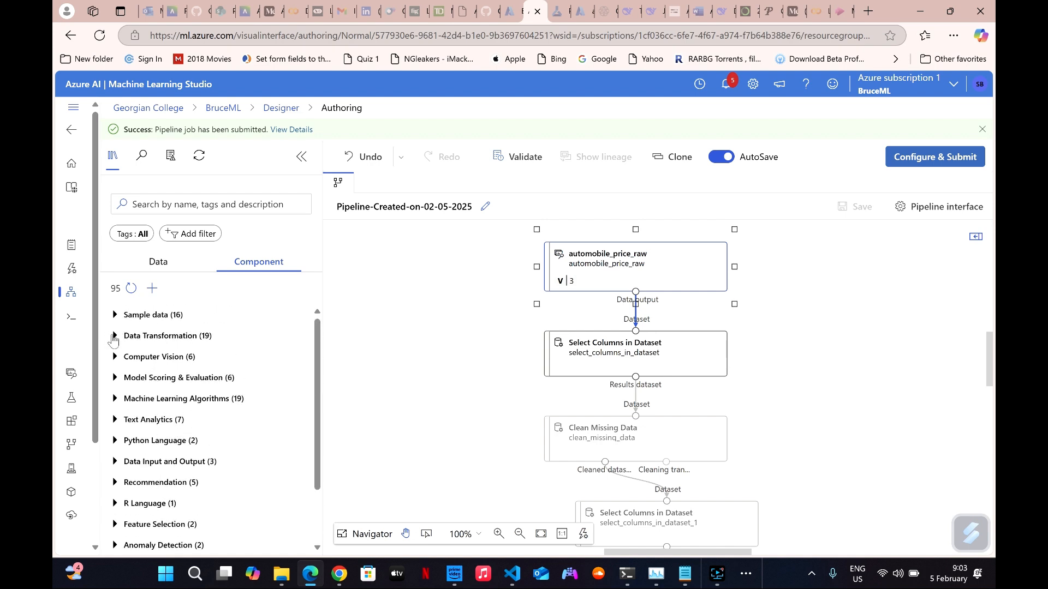
click(113, 337)
scroll(168, 391, down, 1)
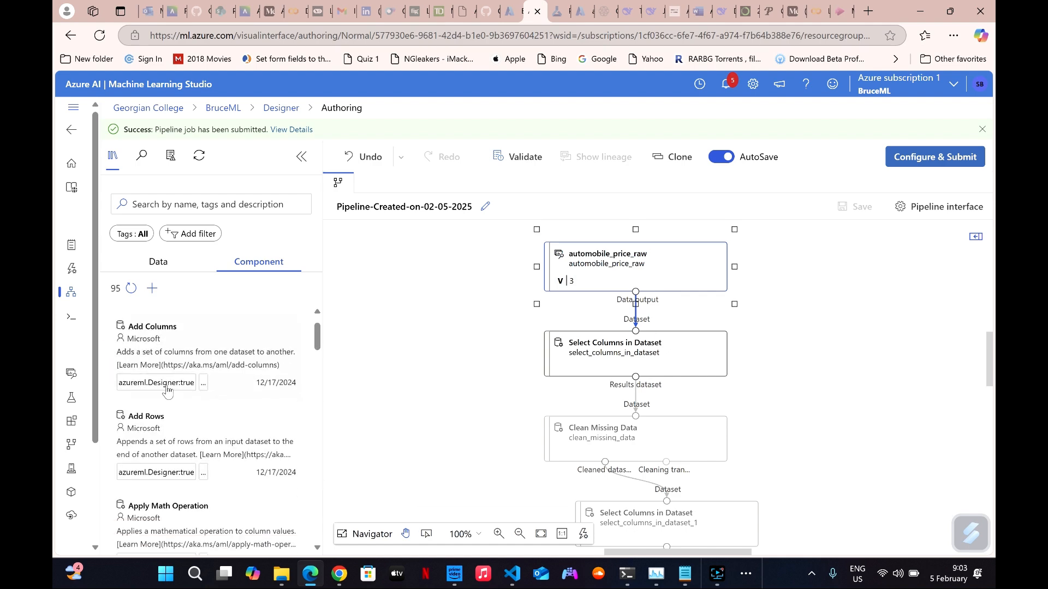
scroll(168, 392, down, 10)
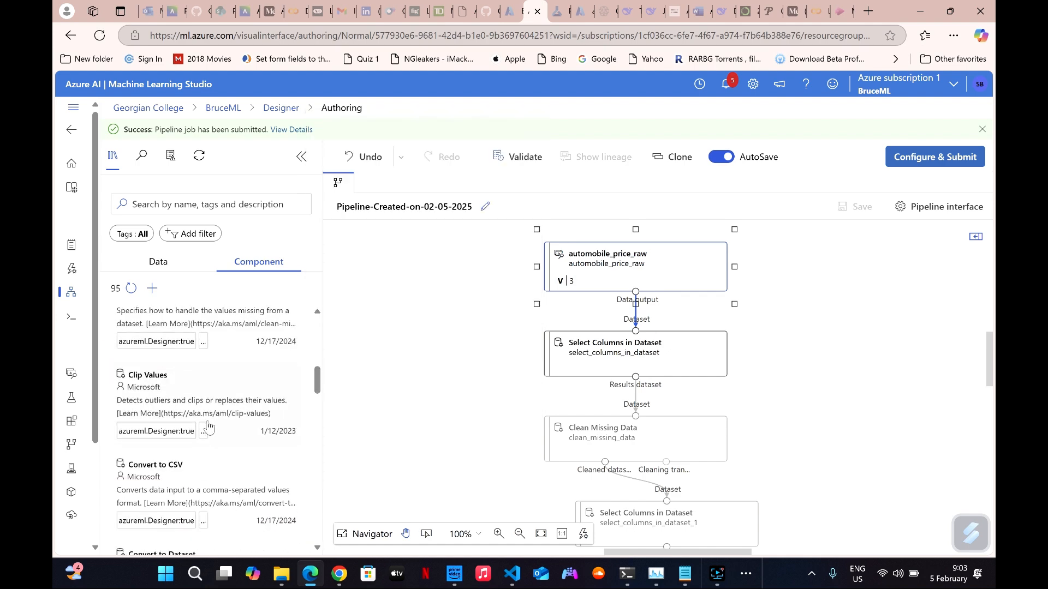
scroll(208, 426, down, 5)
mouse_move(191, 413)
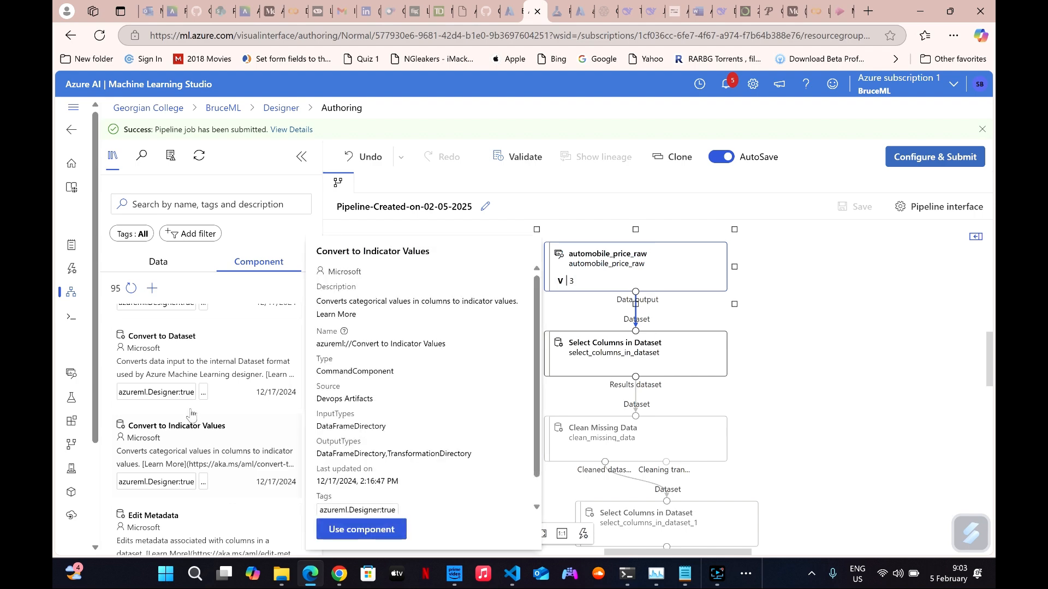
scroll(198, 458, down, 4)
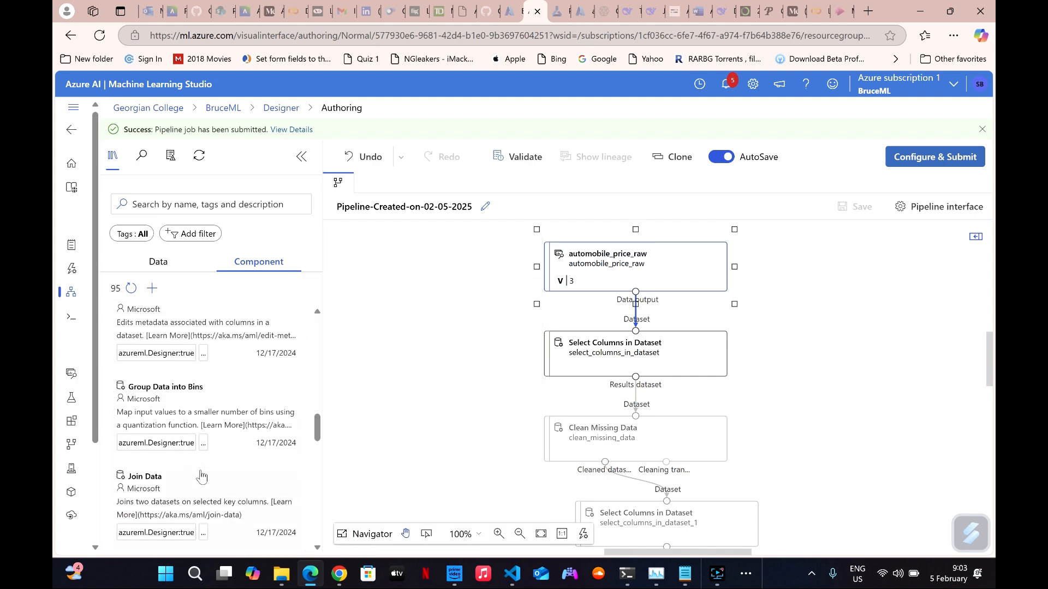
scroll(201, 477, down, 6)
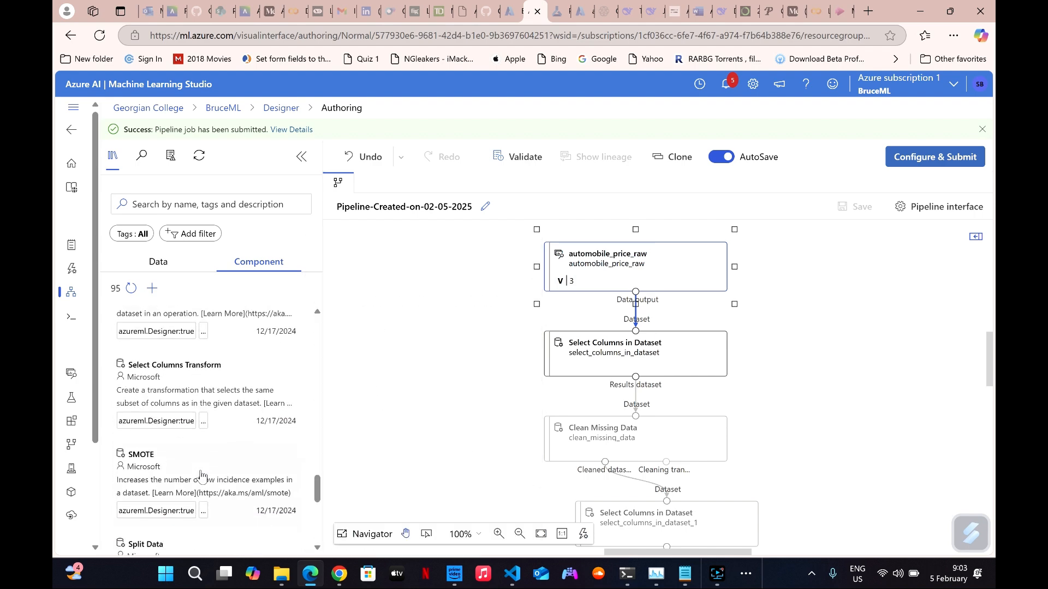
scroll(212, 414, up, 1)
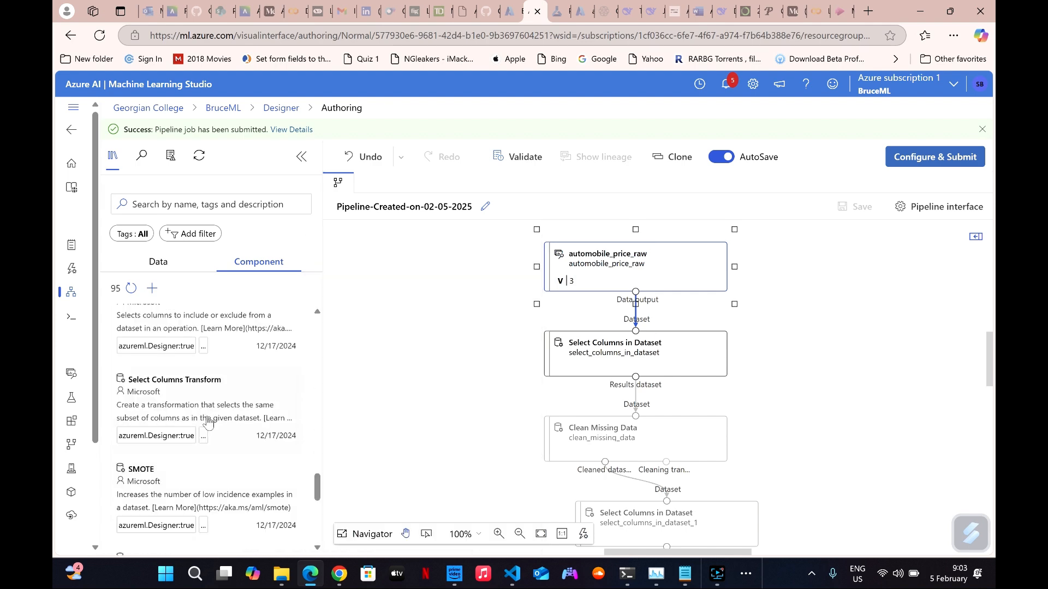
scroll(202, 425, up, 2)
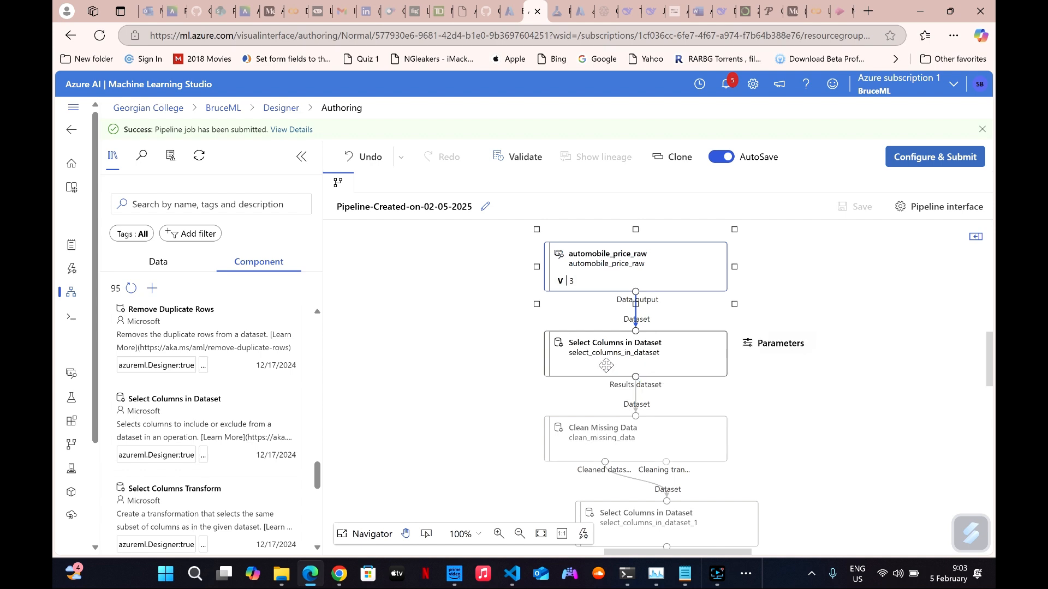
Inspect the column selection rules of the first Select Columns in Dataset node, and close its settings without changes.
mouse_move(649, 362)
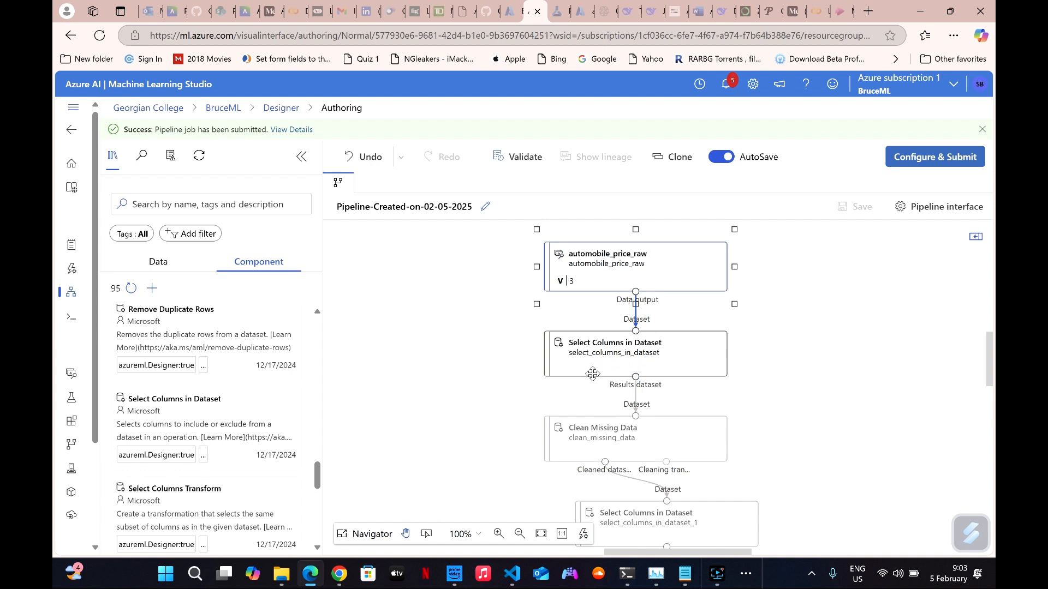
click(645, 360)
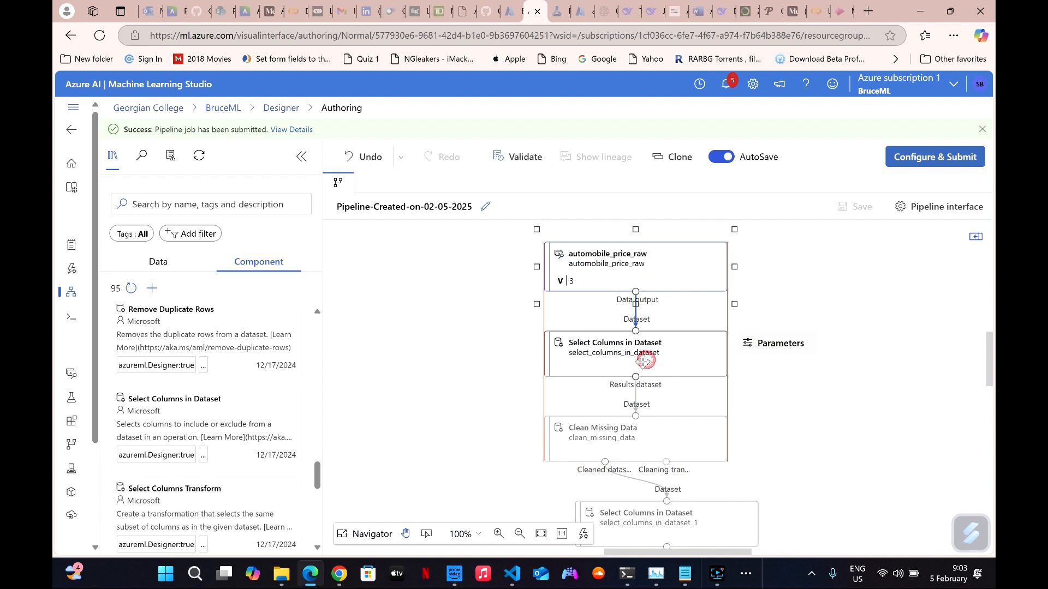
click(775, 352)
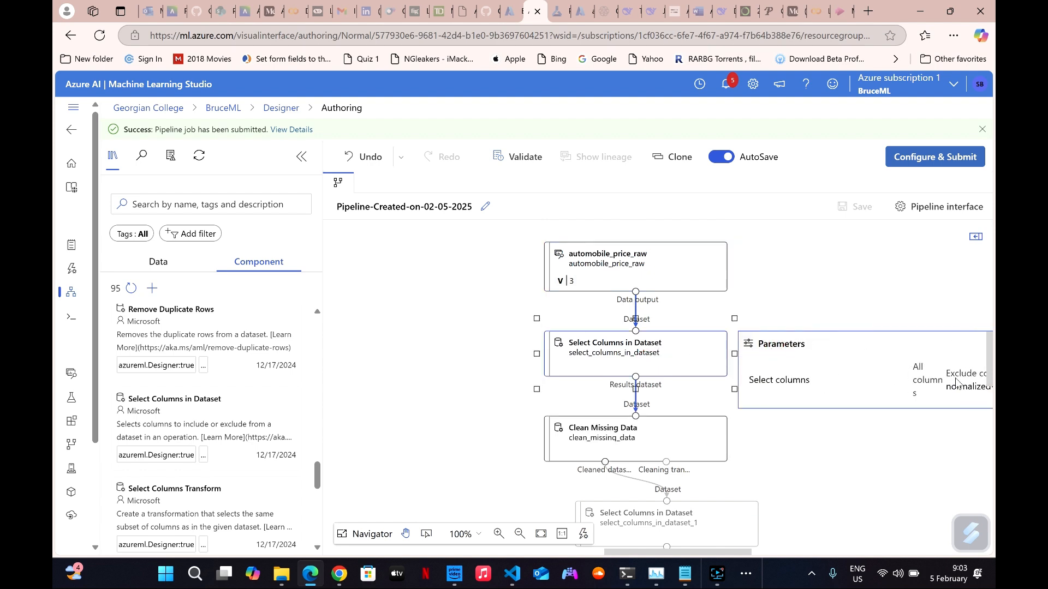
right_click(632, 367)
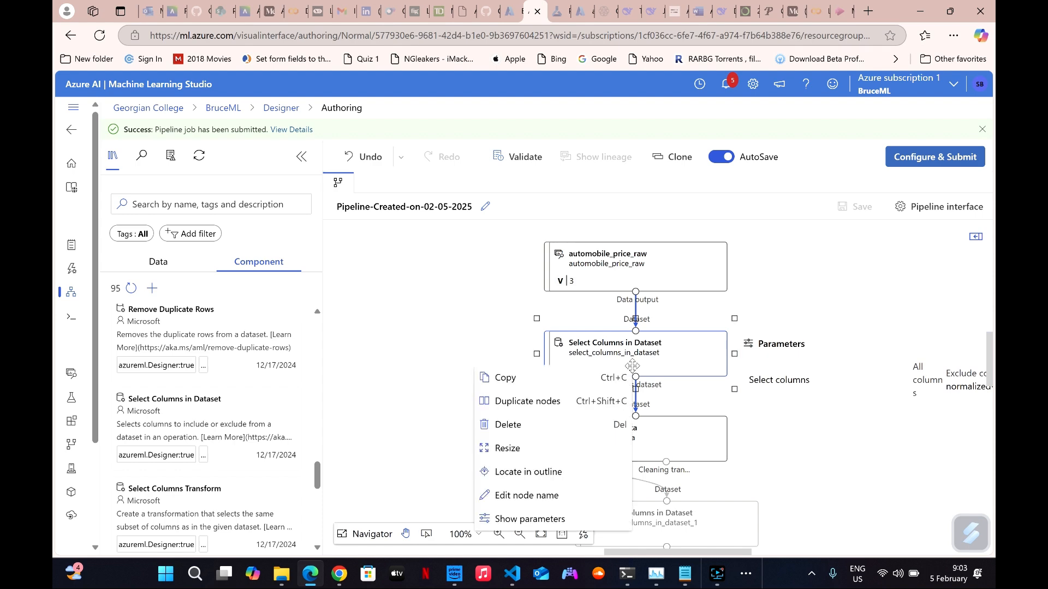
click(674, 347)
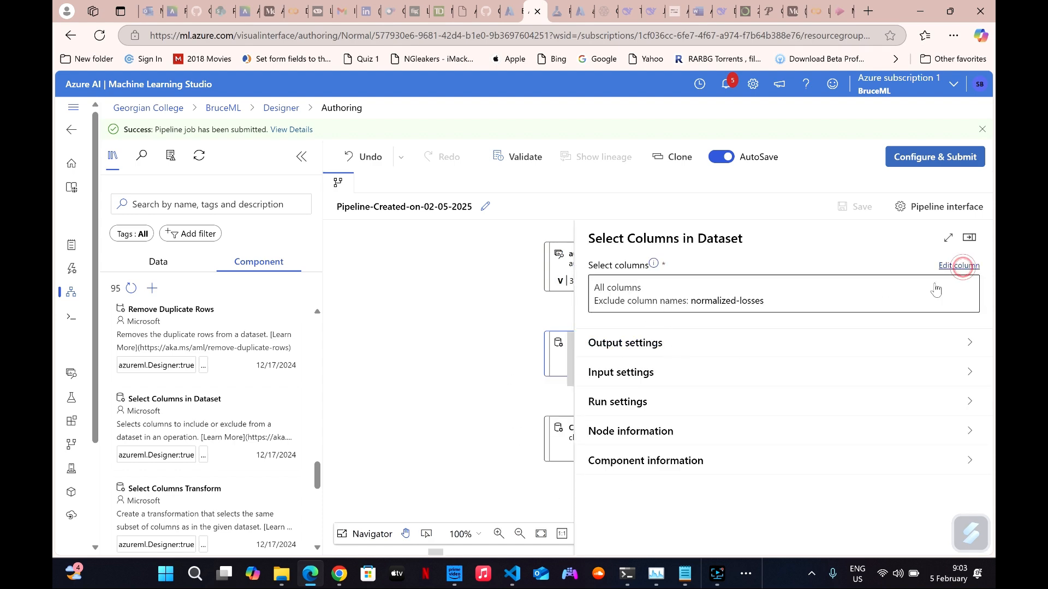
click(957, 265)
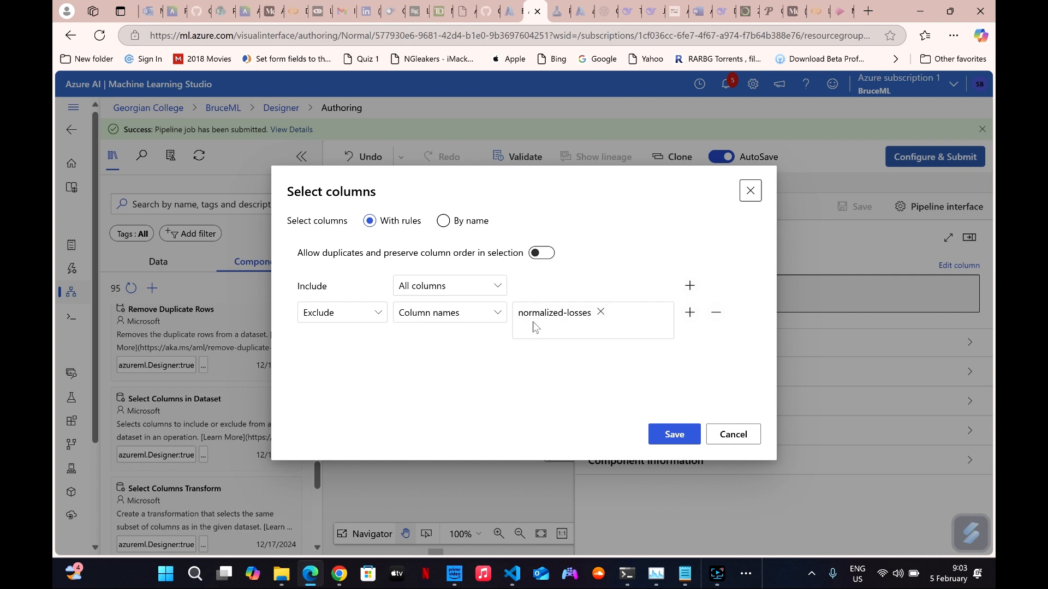
click(728, 431)
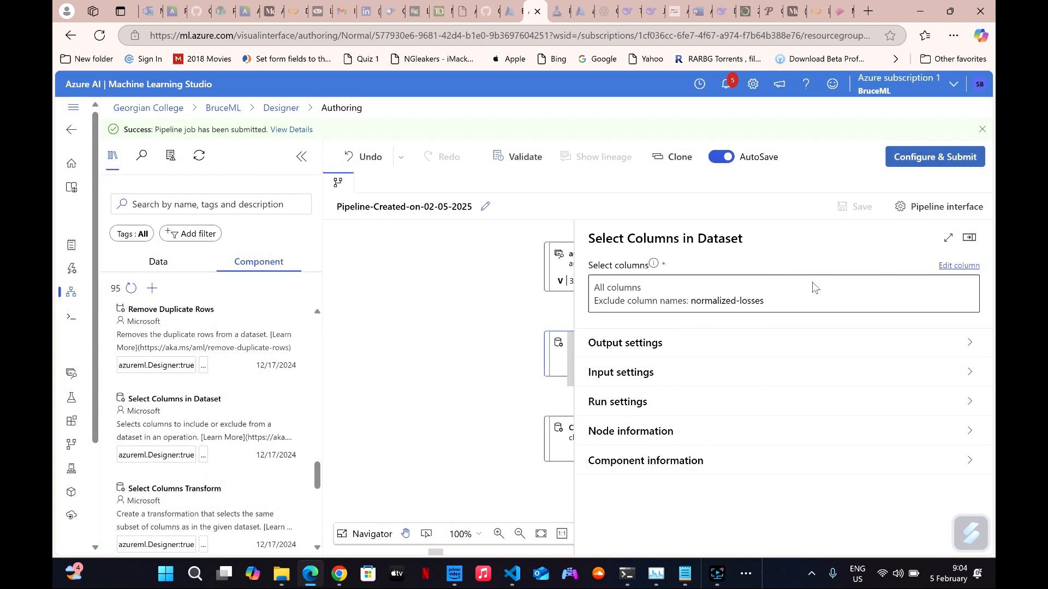
click(970, 238)
Select the Clean Missing Data node in the pipeline and locate its component among the Data Transformation components.
scroll(688, 381, down, 2)
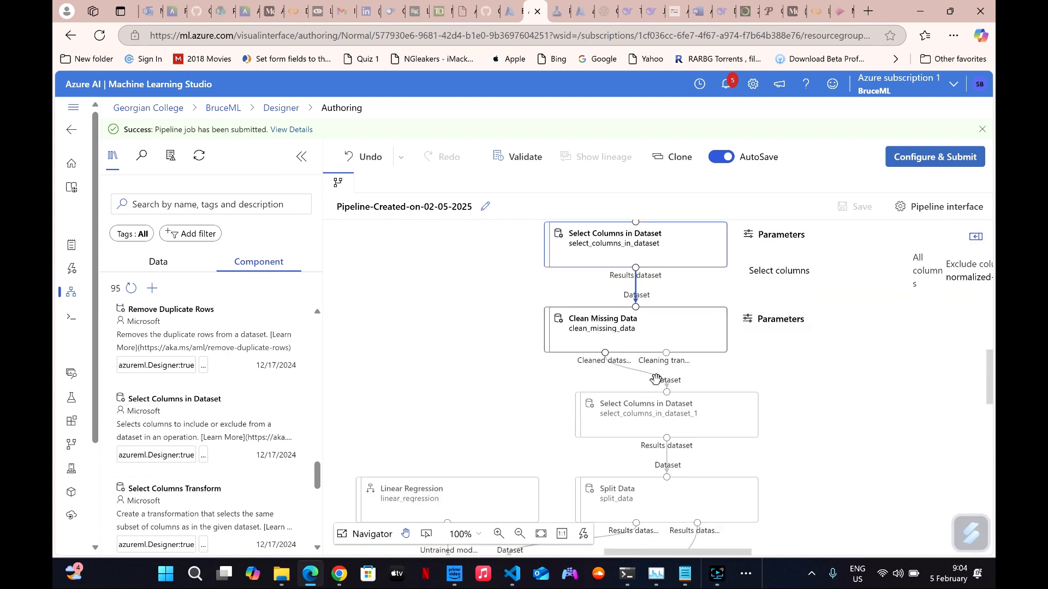
click(622, 337)
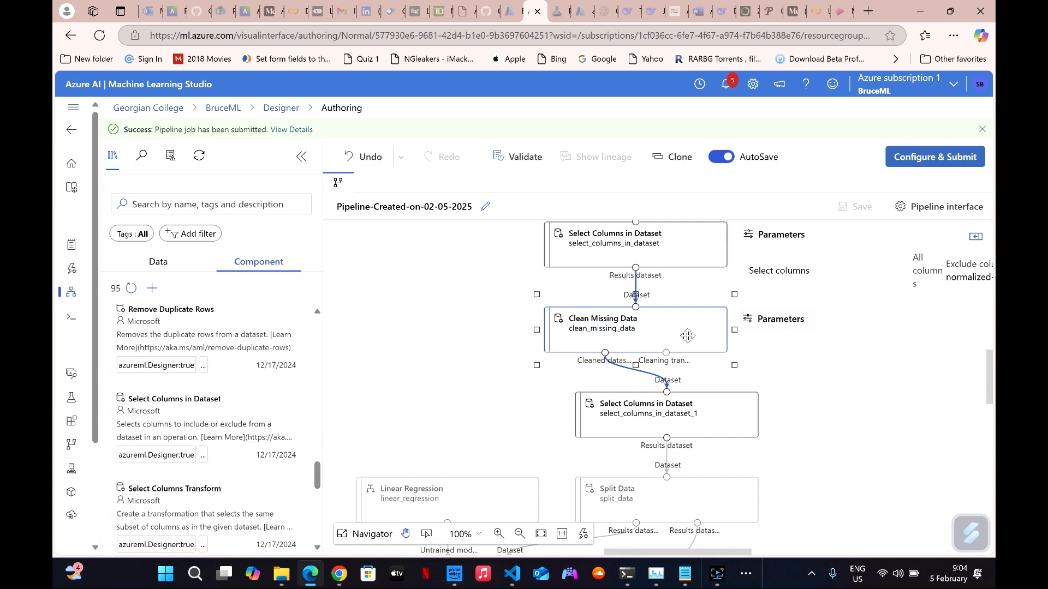
scroll(213, 382, up, 4)
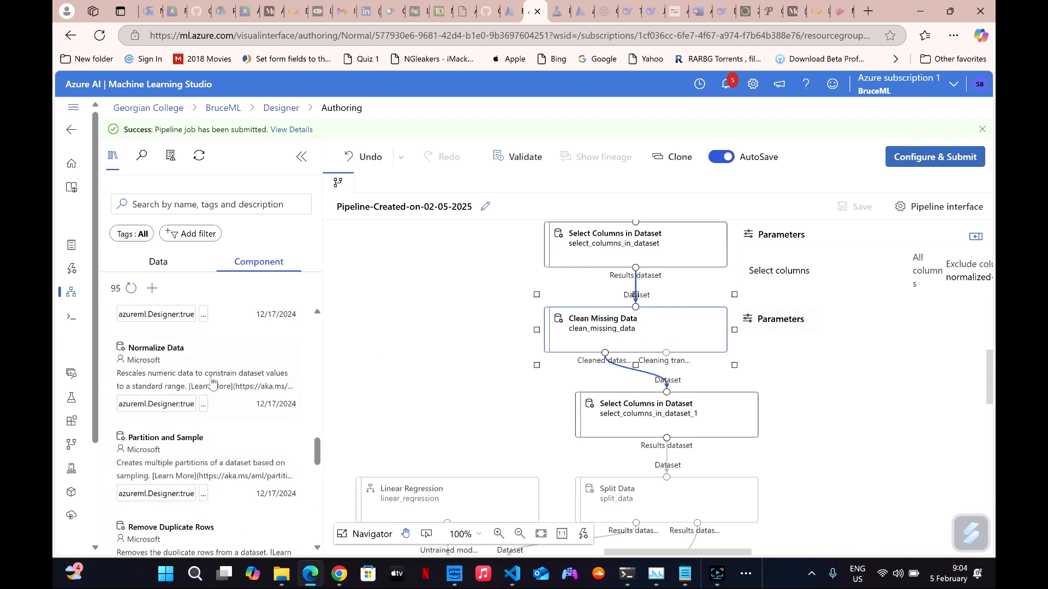
mouse_move(213, 382)
scroll(213, 382, up, 6)
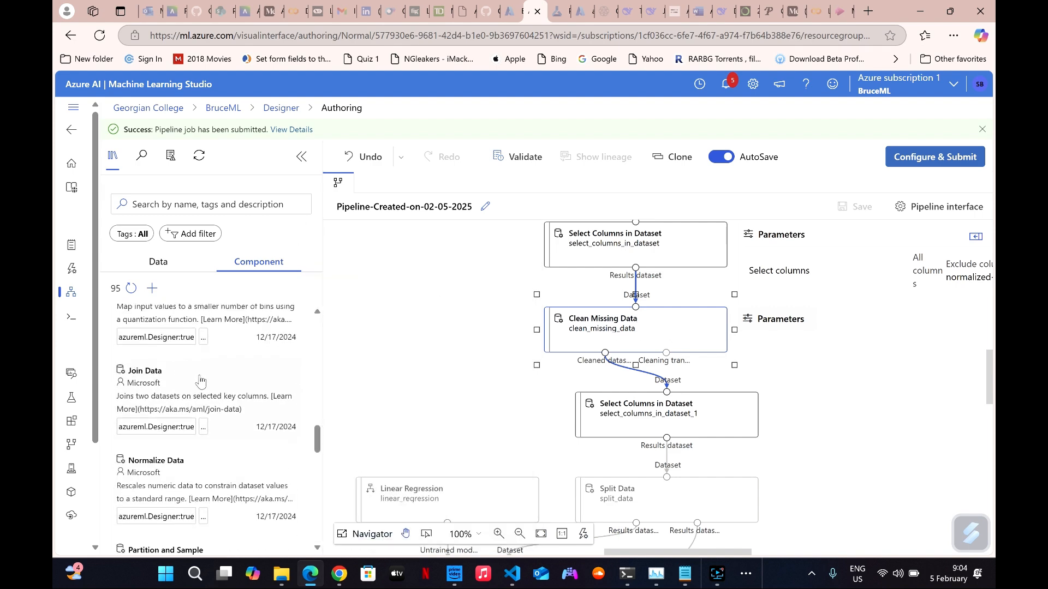
scroll(201, 382, up, 10)
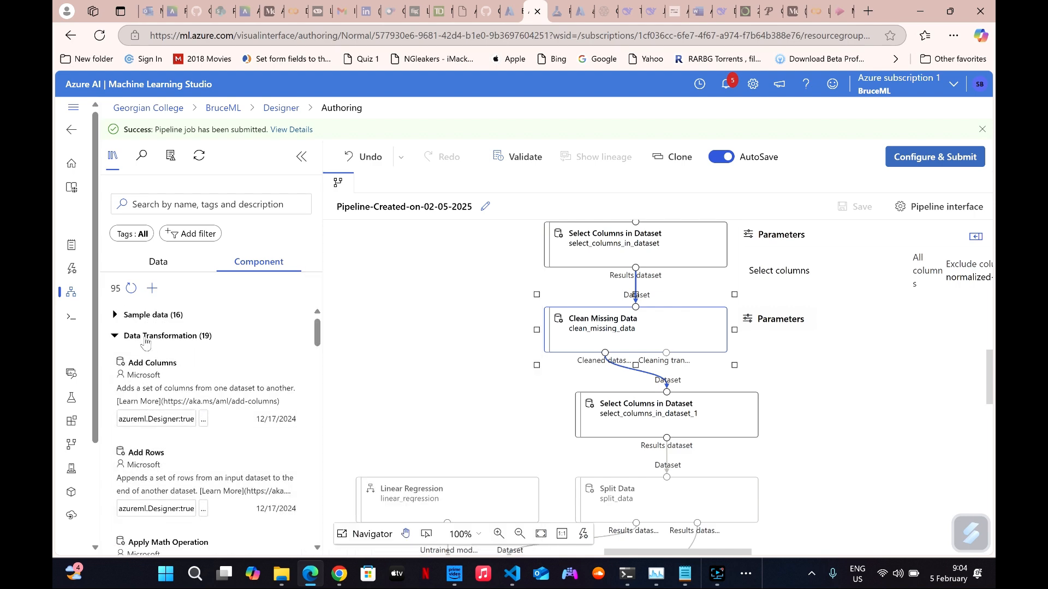
click(145, 341)
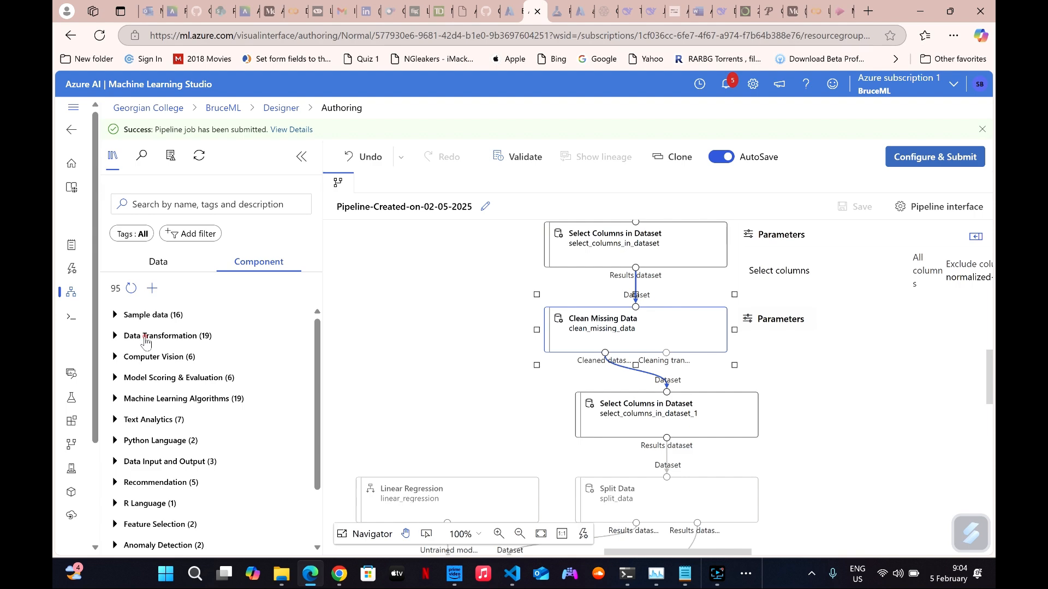
click(146, 341)
scroll(191, 431, down, 8)
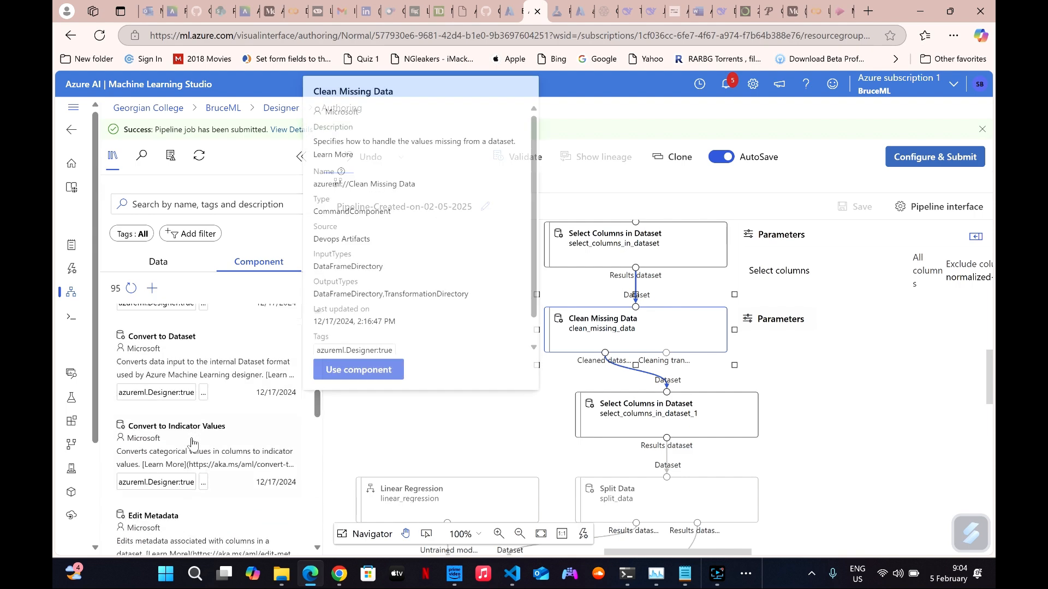
scroll(192, 443, down, 3)
scroll(192, 432, up, 3)
scroll(192, 392, up, 2)
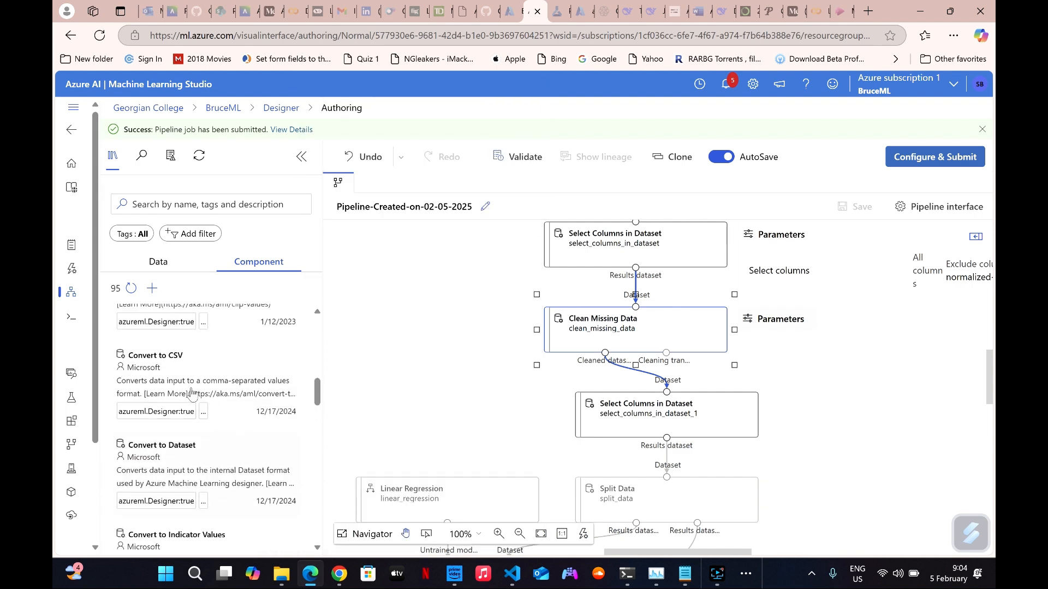
scroll(191, 404, up, 3)
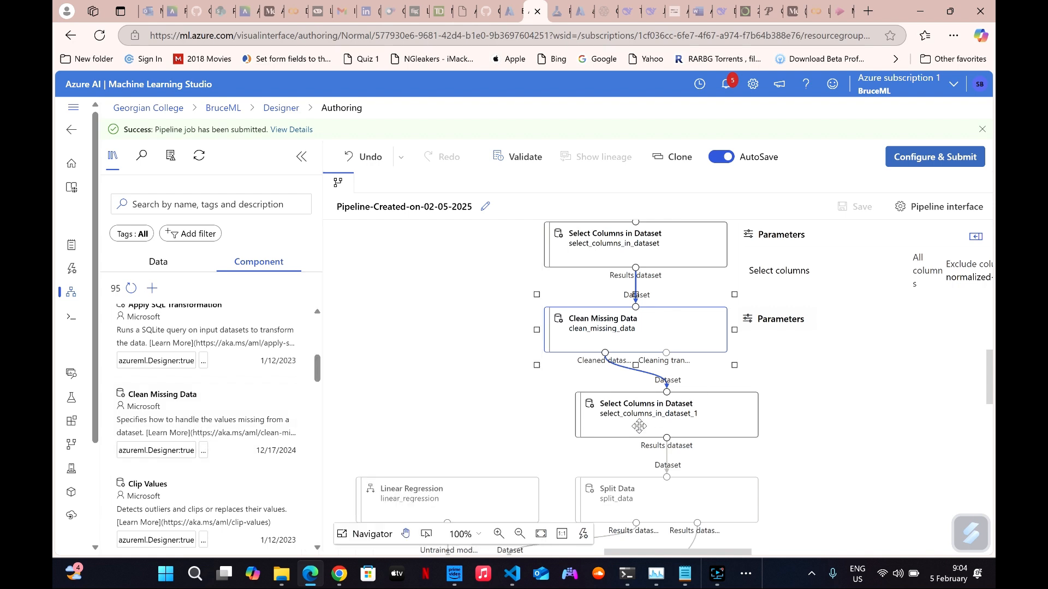
Inspect the Clean Missing Data node's settings and its columns to be cleaned, and close them without changes.
click(613, 327)
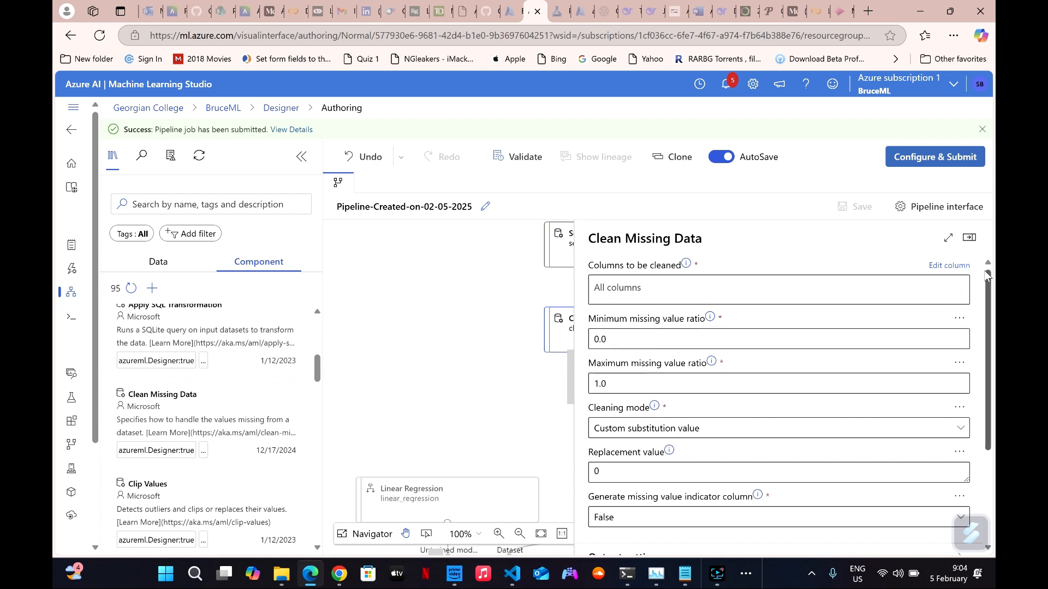
click(949, 265)
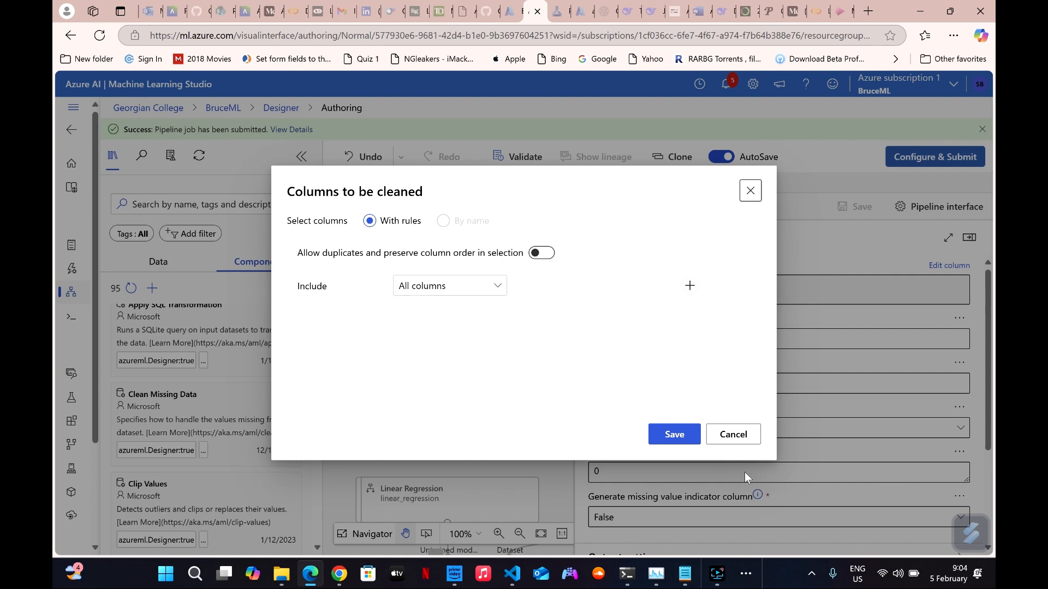
click(742, 443)
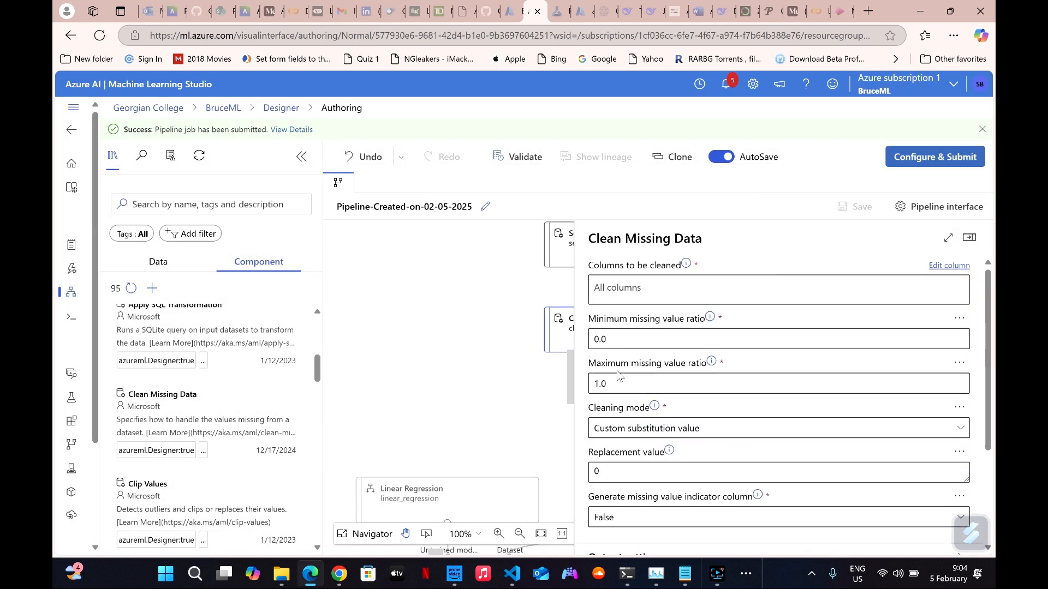
scroll(636, 374, down, 3)
scroll(641, 365, up, 3)
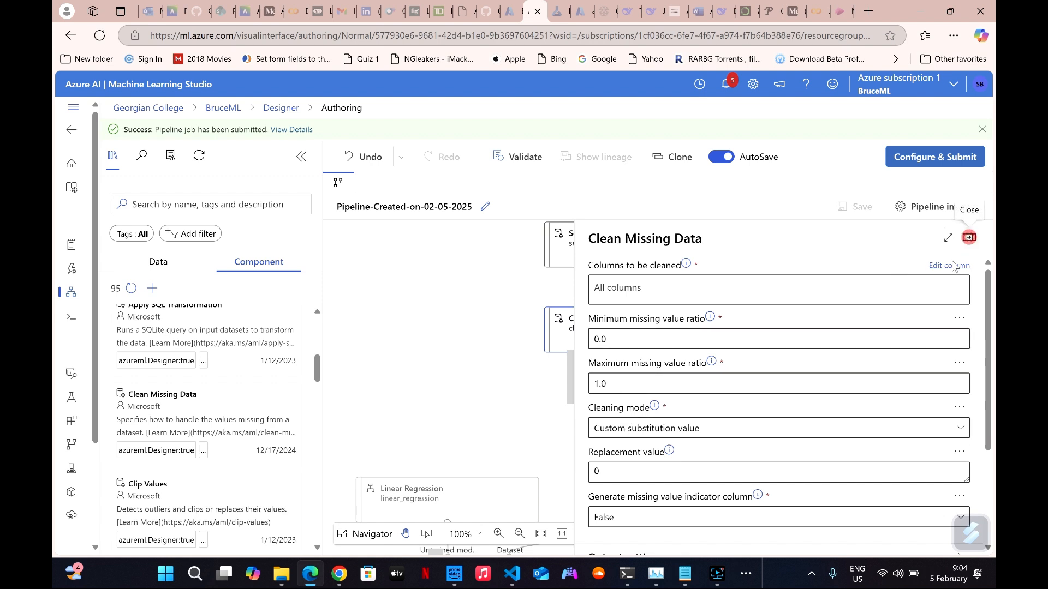
click(969, 237)
Inspect the column selection rules of the second Select Columns in Dataset node, and close its settings without changes.
scroll(513, 428, down, 1)
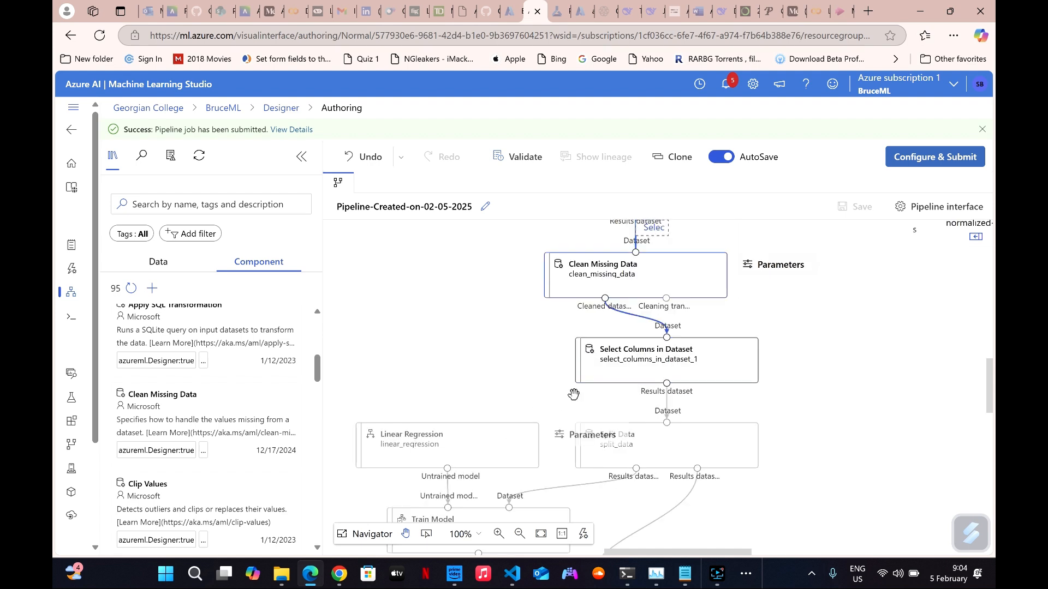
click(639, 364)
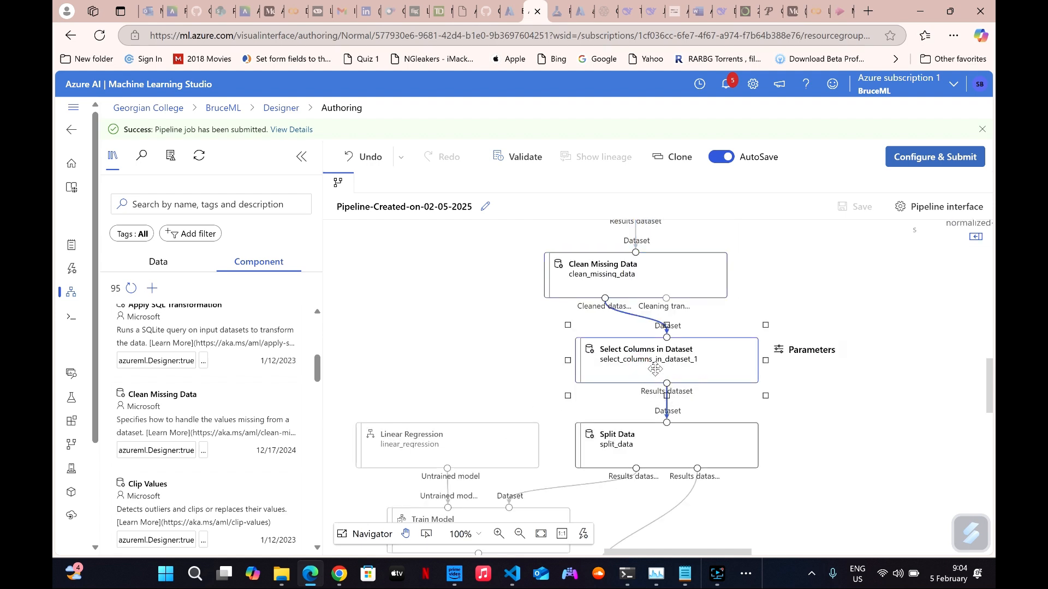
double_click(655, 369)
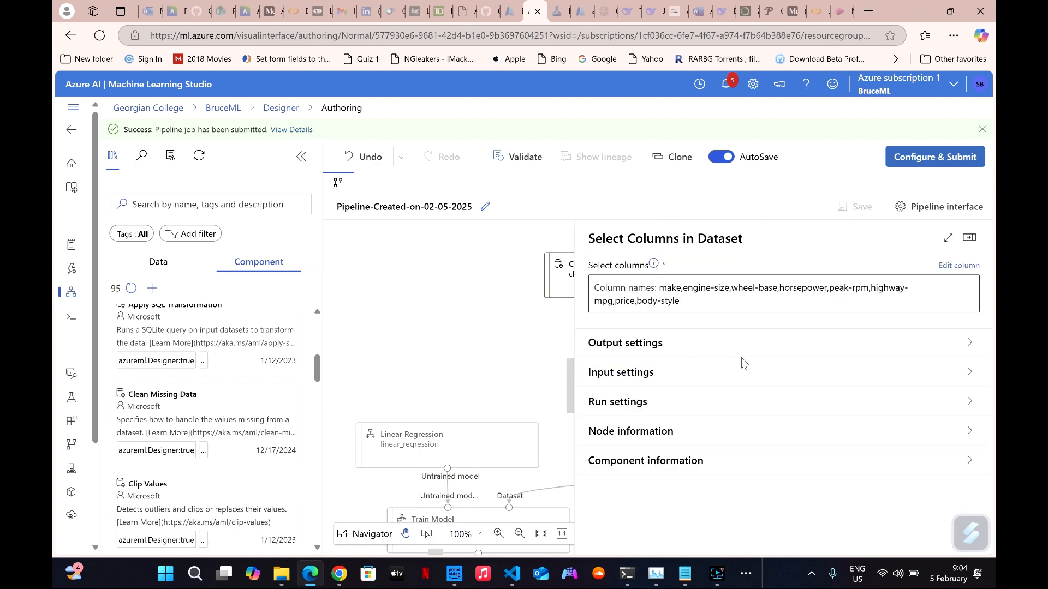
click(944, 265)
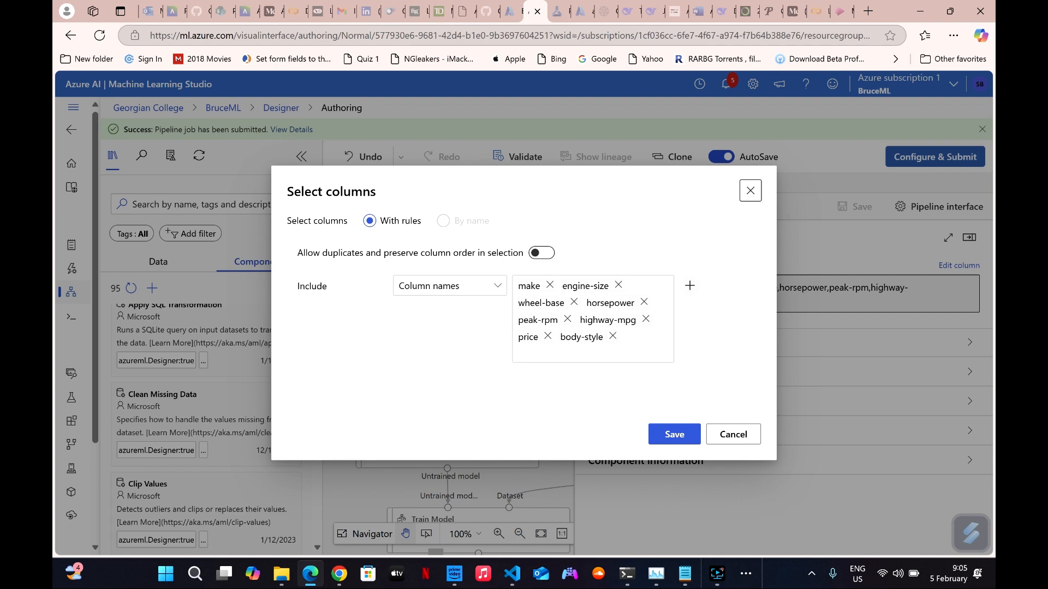
click(726, 435)
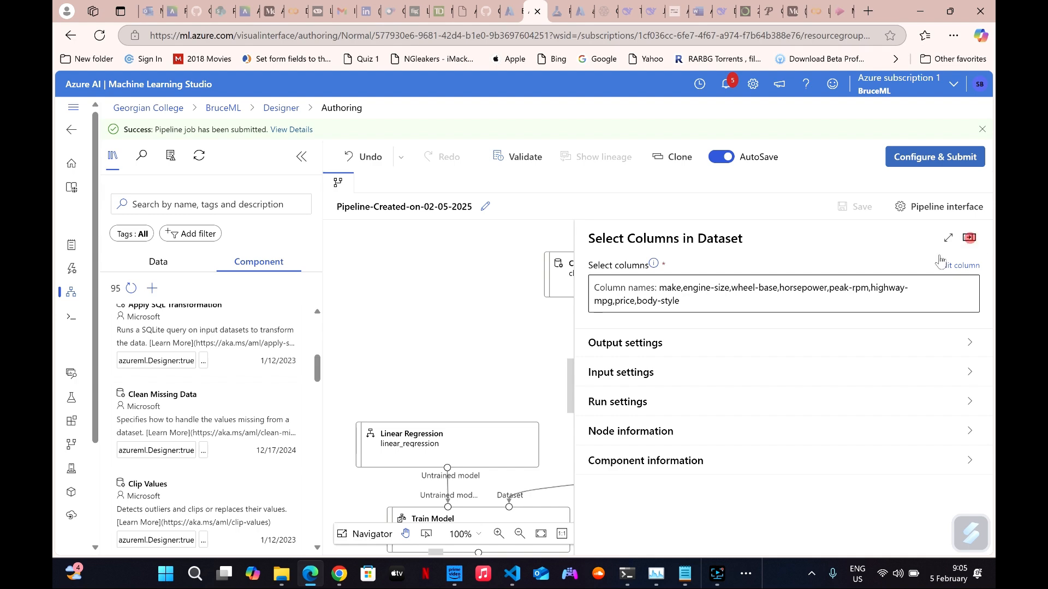
click(969, 237)
View the details of the automobile_price_raw dataset node at the start of the pipeline, and close them.
scroll(521, 356, up, 3)
click(580, 276)
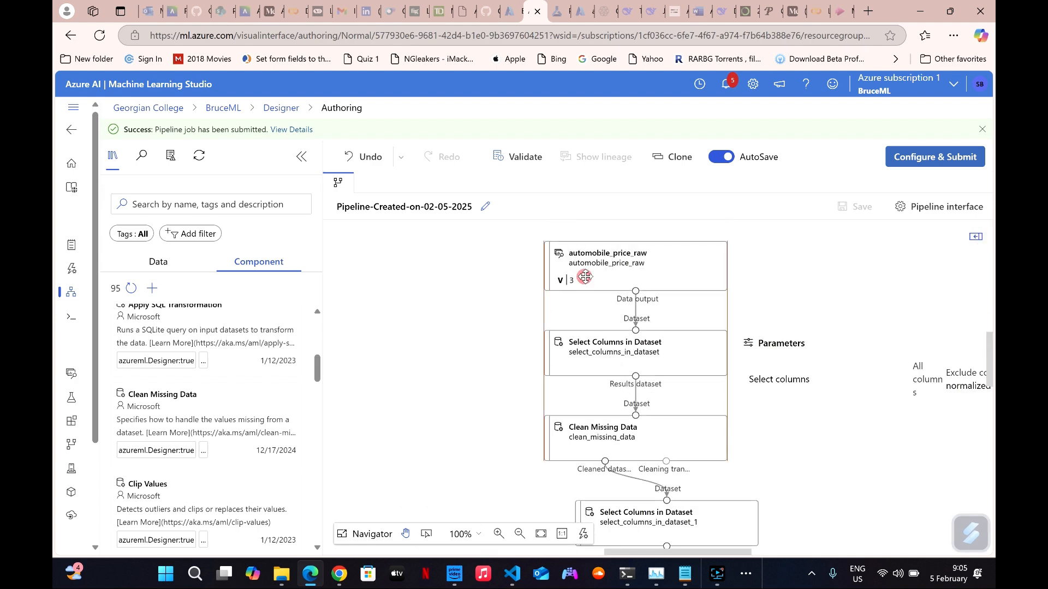
double_click(622, 264)
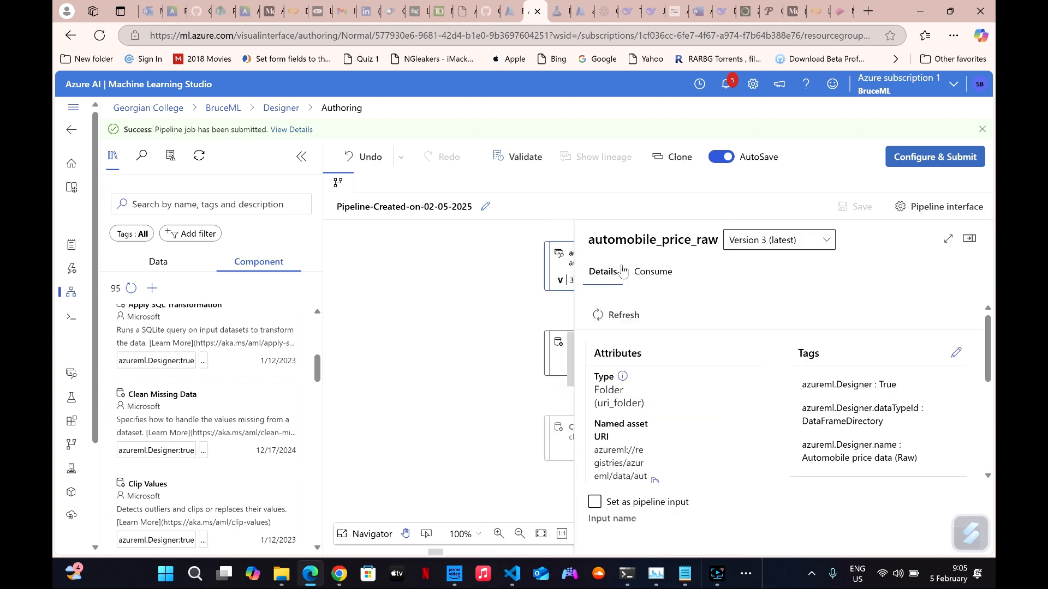
click(970, 238)
Preview the automobile_price_raw data, look through its rows and columns as far as horsepower, and close the preview.
right_click(619, 266)
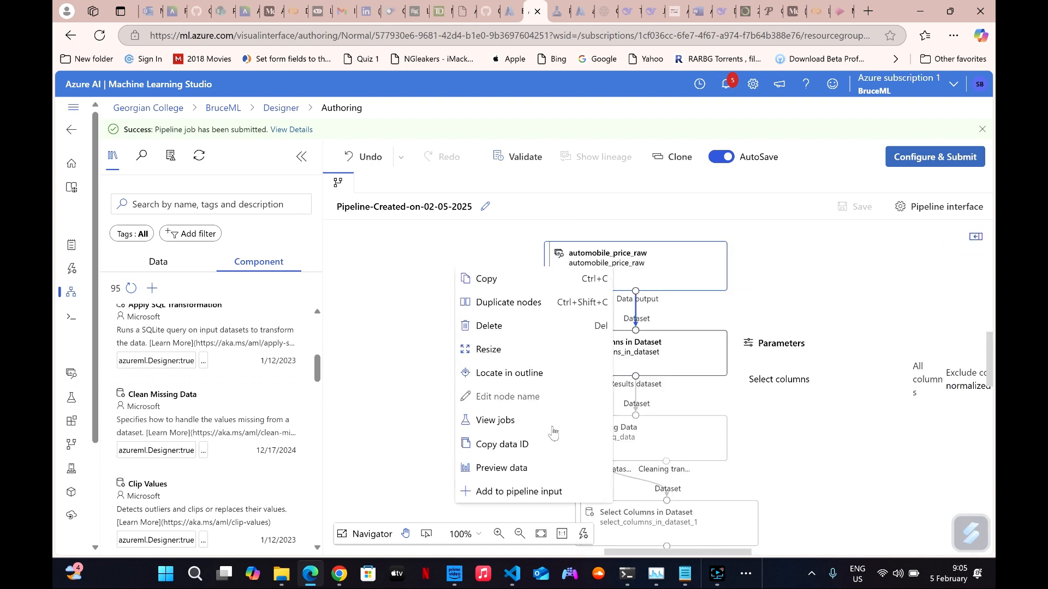
click(518, 469)
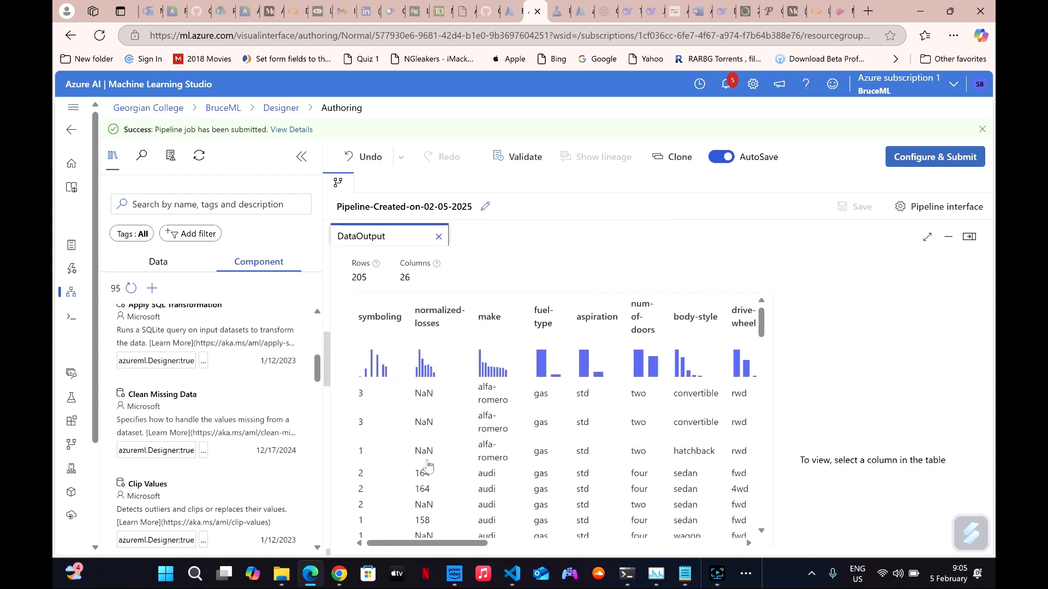
scroll(426, 483, down, 5)
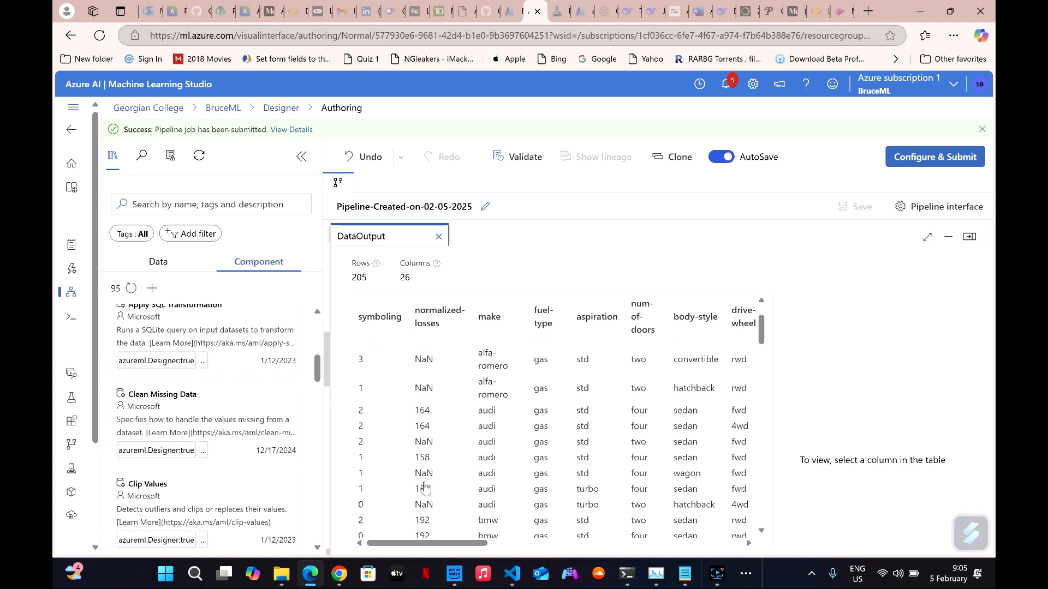
scroll(428, 469, down, 3)
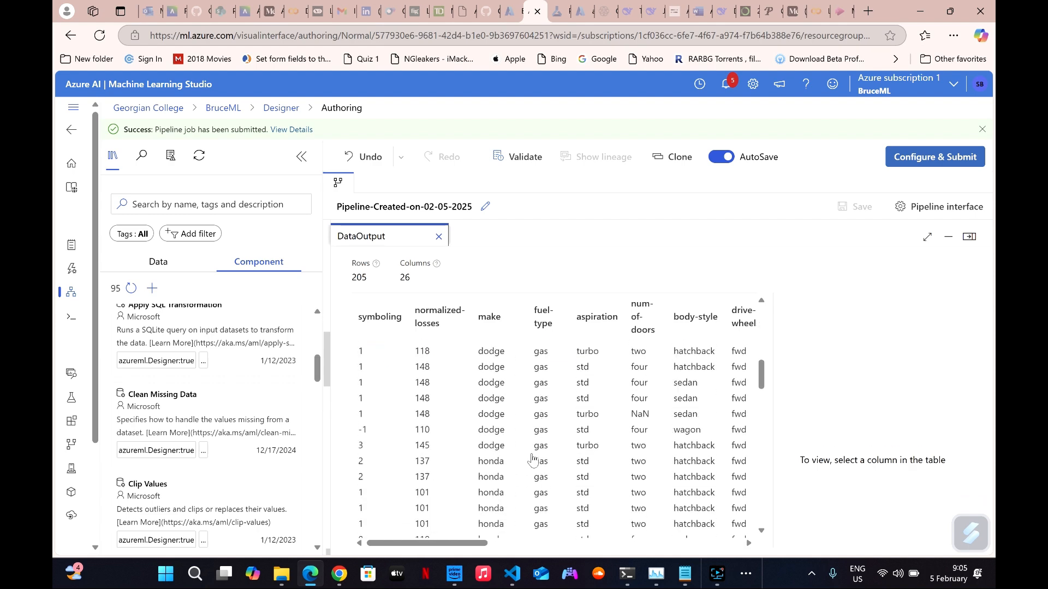
scroll(523, 456, up, 6)
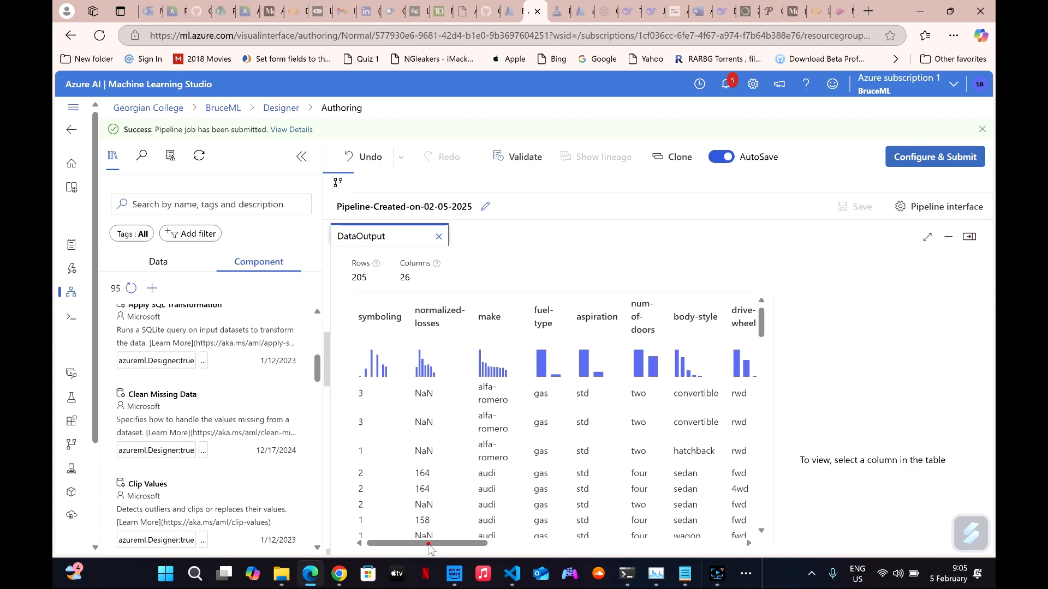
drag(431, 545, 520, 554)
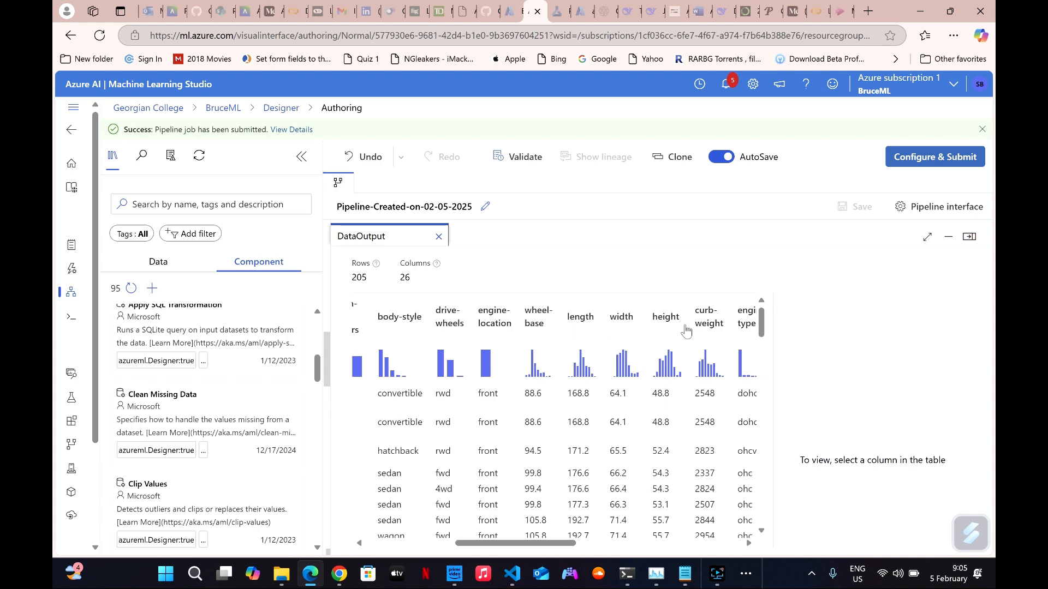
drag(536, 544, 655, 543)
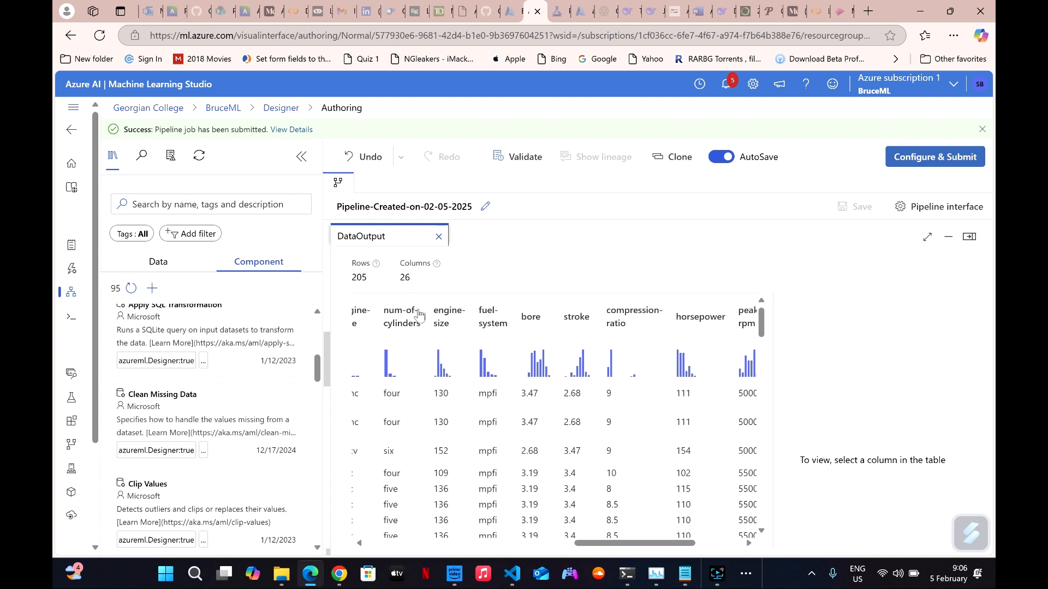
click(969, 236)
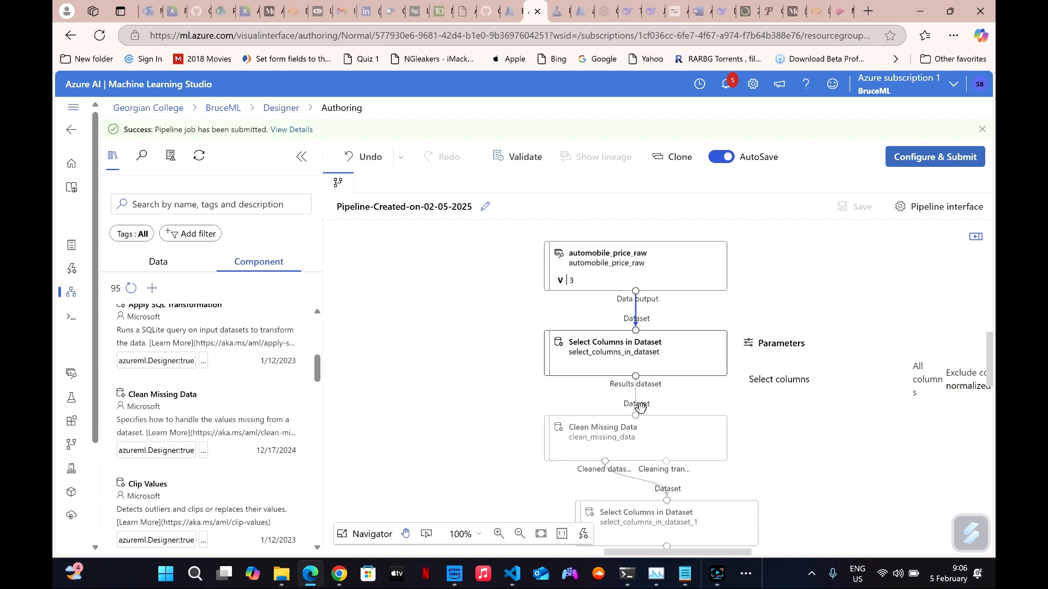
Inspect the Split Data node's settings and the help for its first-output row fraction, dismiss the job submission notice, and close the settings.
scroll(605, 441, down, 1)
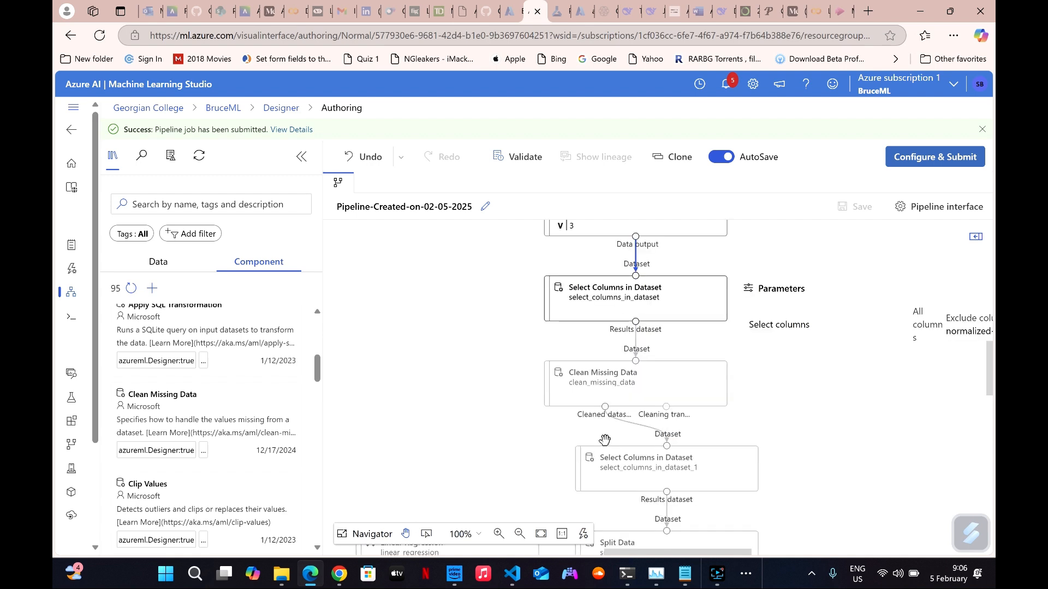
click(657, 382)
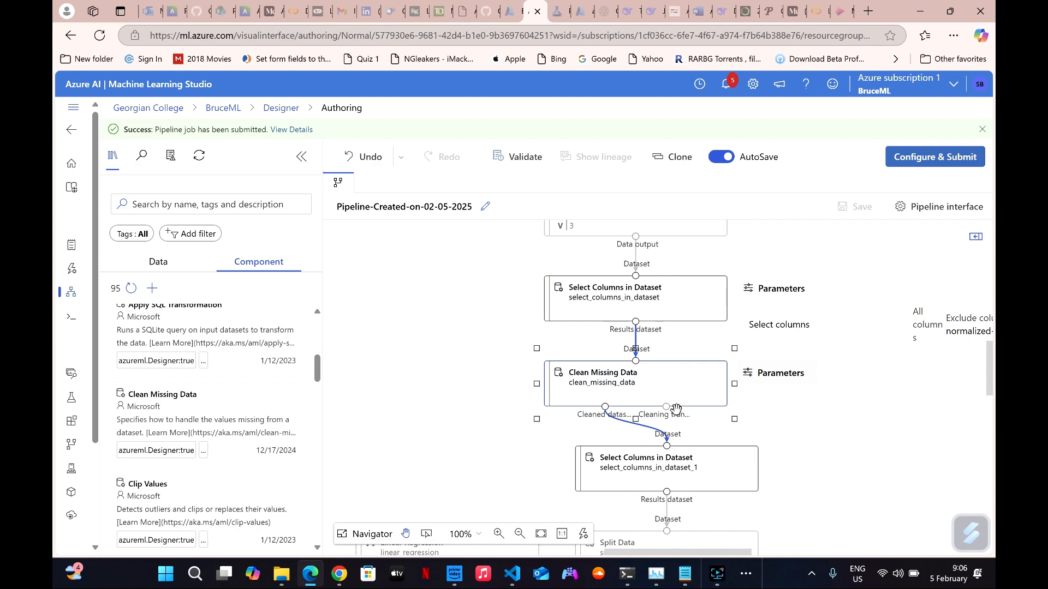
scroll(673, 428, down, 1)
click(660, 417)
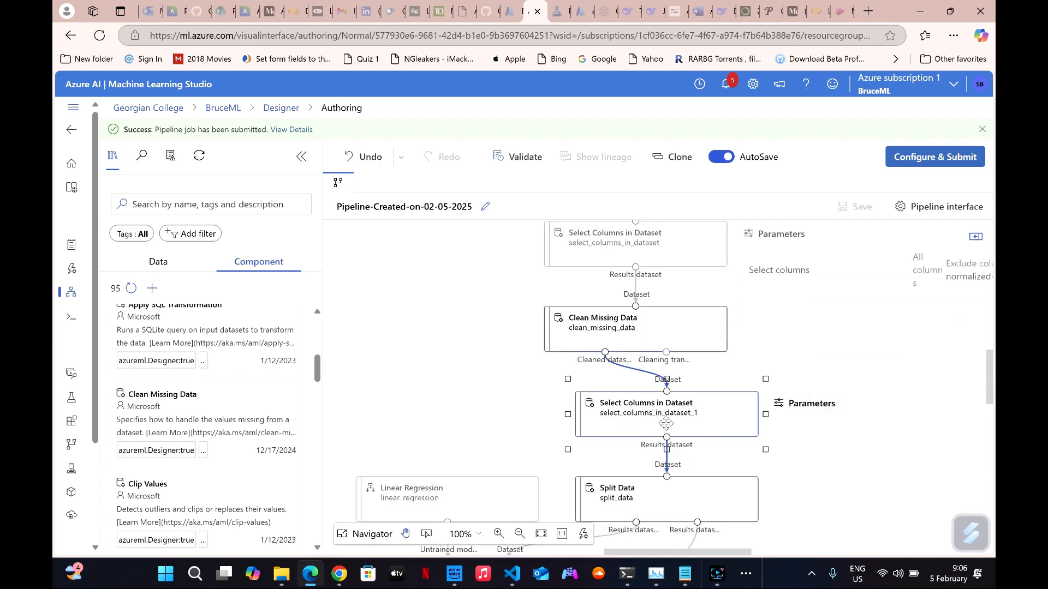
scroll(658, 420, down, 1)
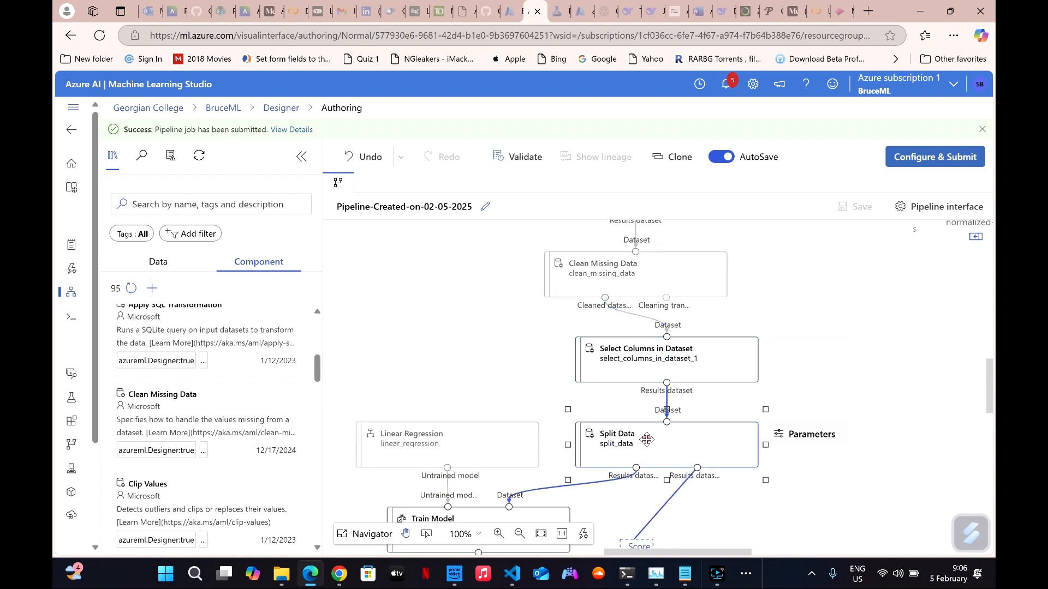
double_click(647, 440)
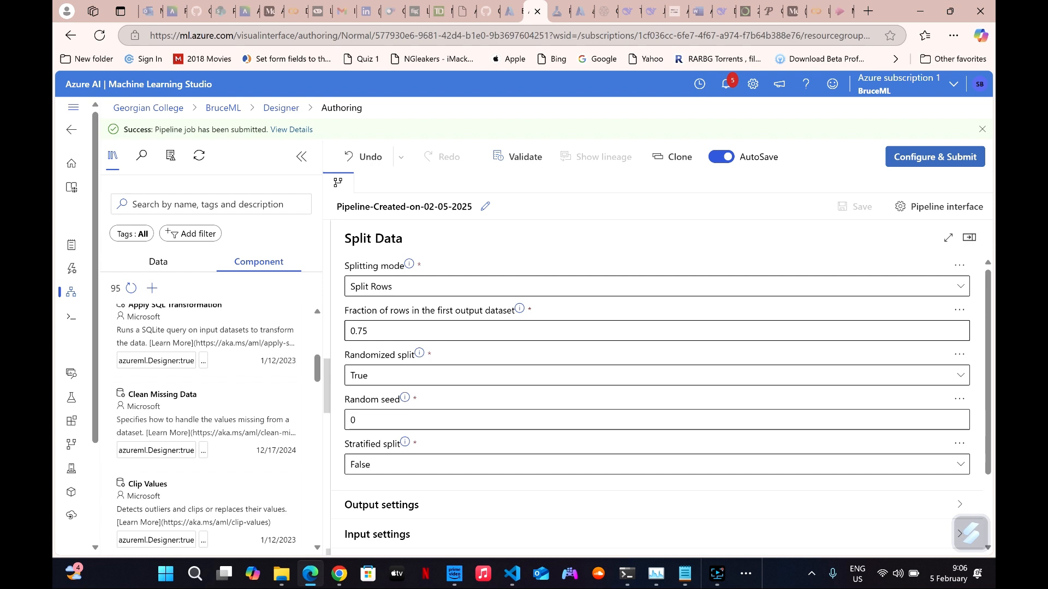
click(520, 310)
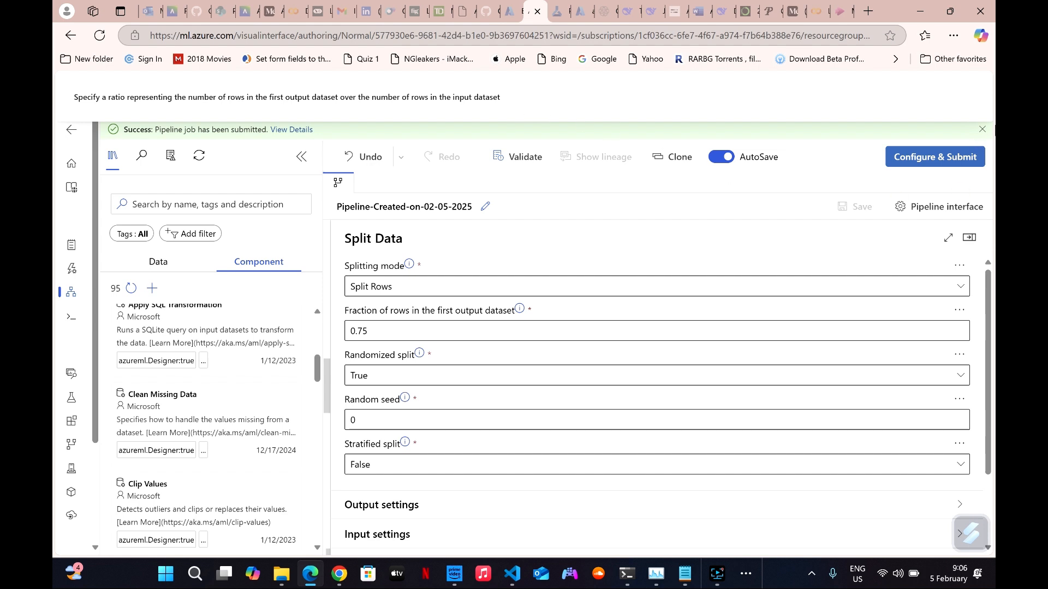
click(981, 131)
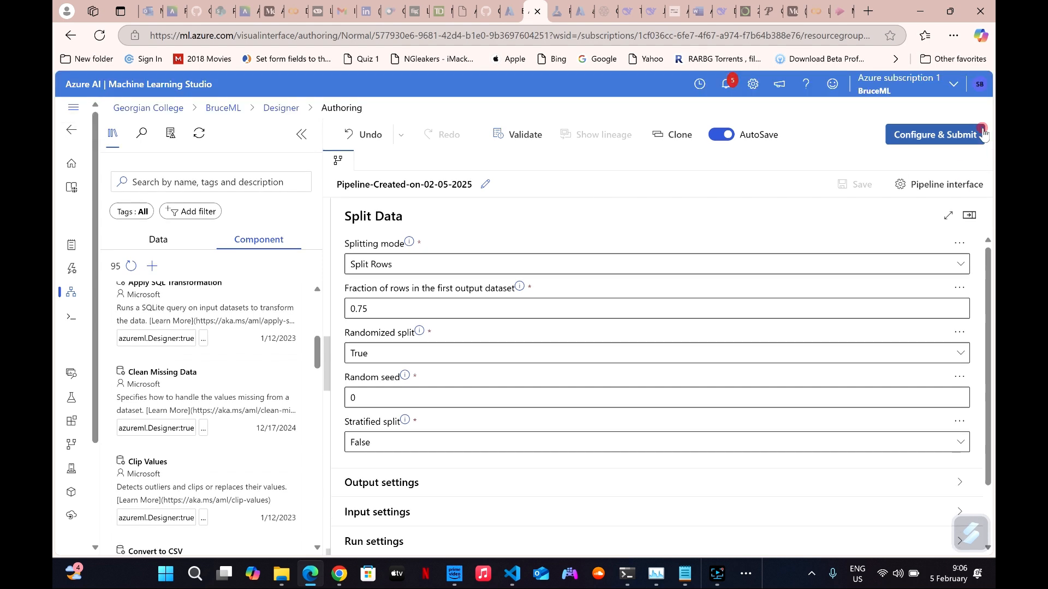
click(969, 215)
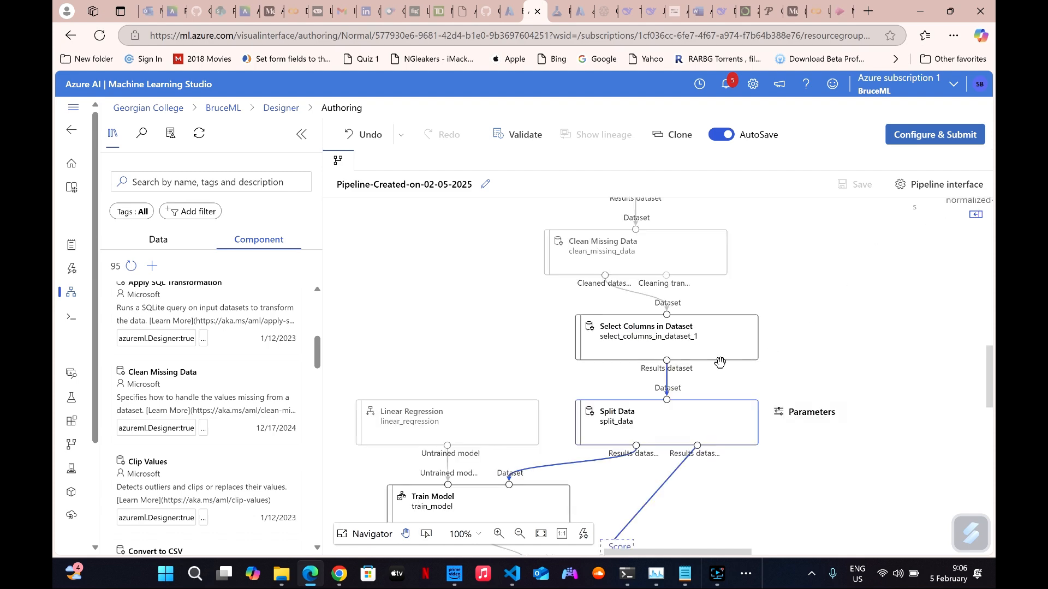
Select the Train Model node in the pipeline and locate its component among the Model Training components.
drag(607, 393, 616, 491)
scroll(582, 443, down, 1)
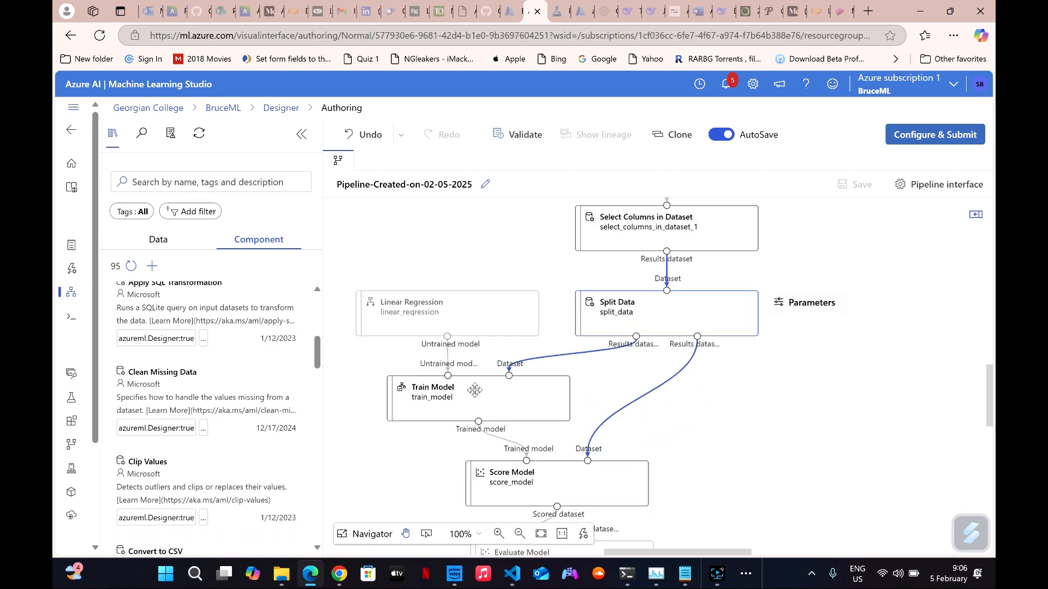
click(474, 390)
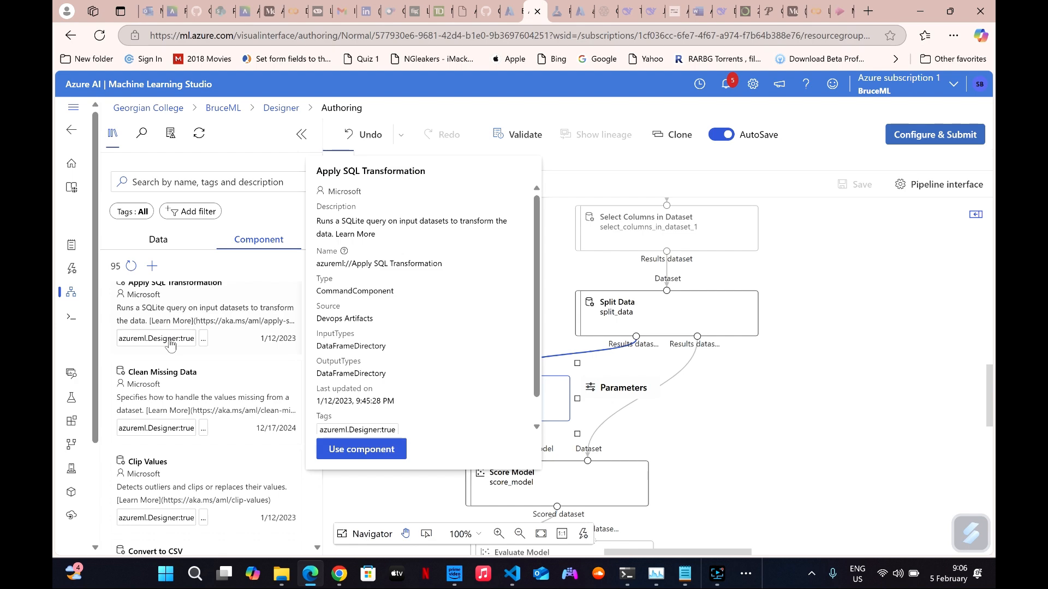
scroll(161, 300, up, 5)
click(120, 311)
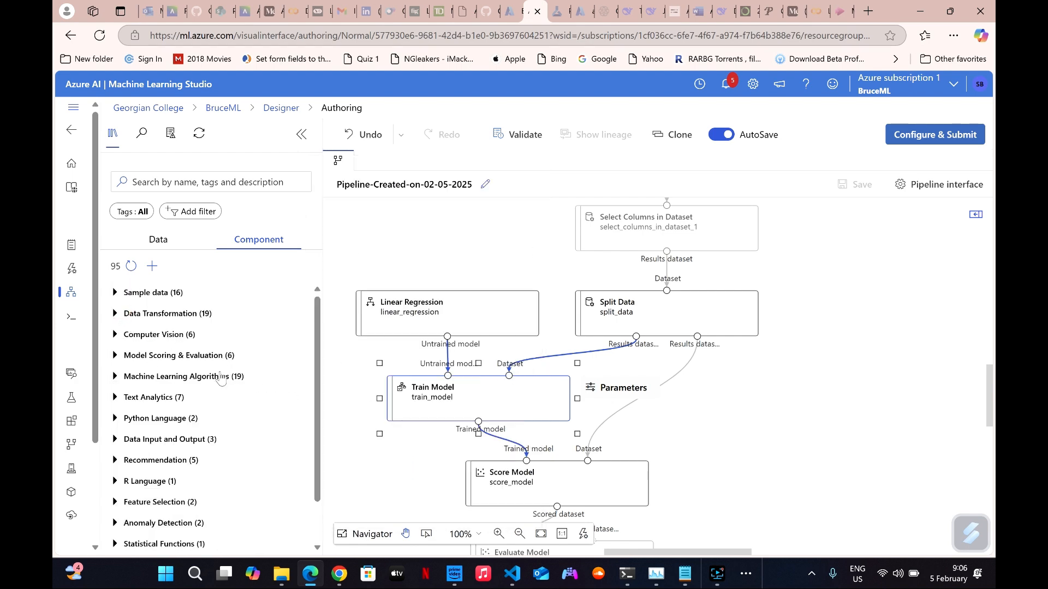
scroll(134, 382, down, 2)
click(141, 514)
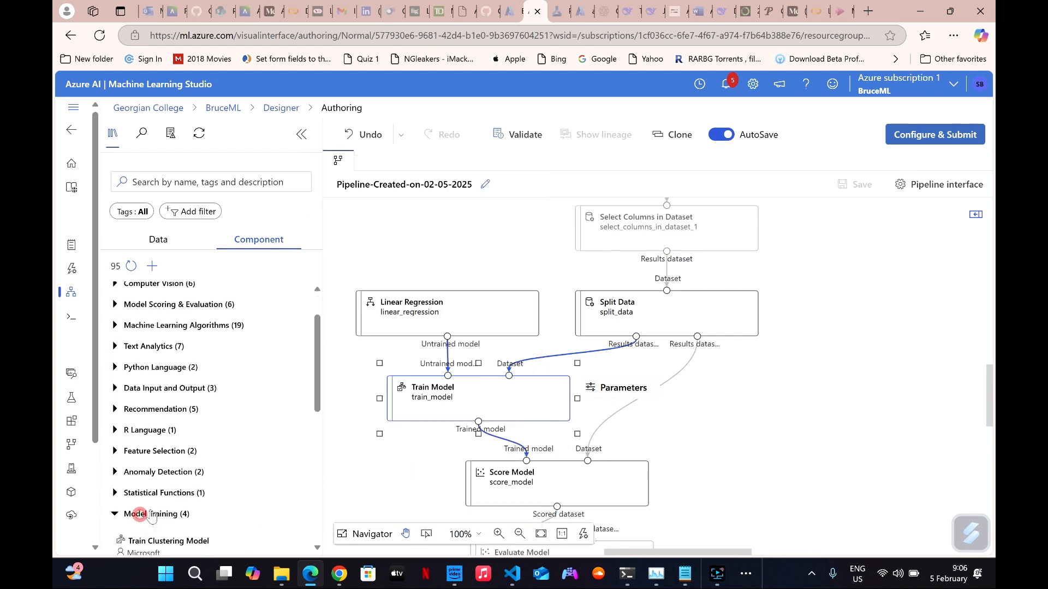
scroll(164, 410, down, 6)
mouse_move(181, 392)
scroll(180, 393, up, 2)
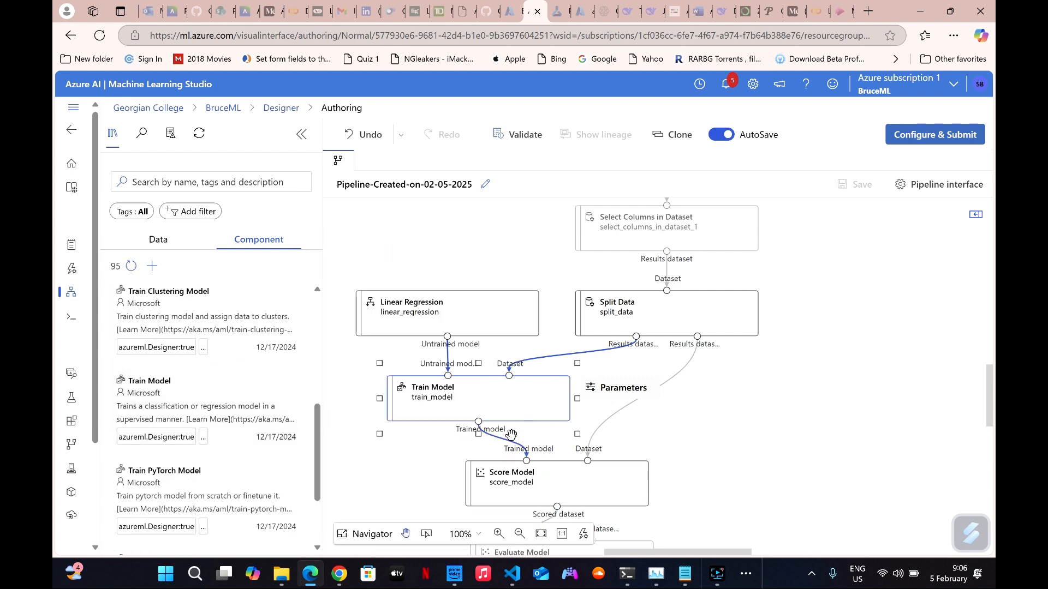
Inspect the Train Model node's settings and its label column, and close them without changes.
double_click(479, 406)
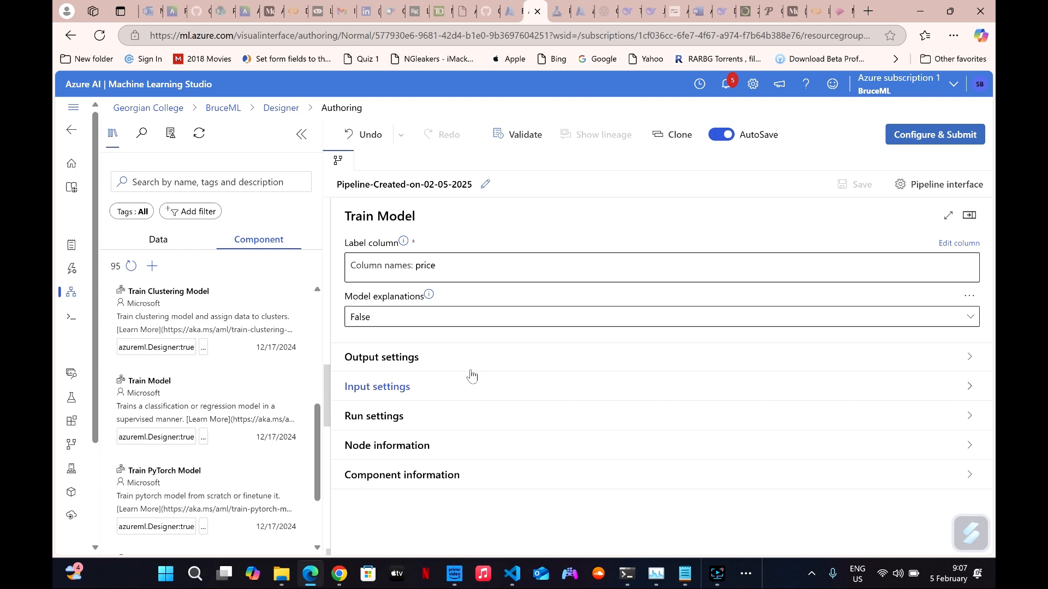
click(949, 244)
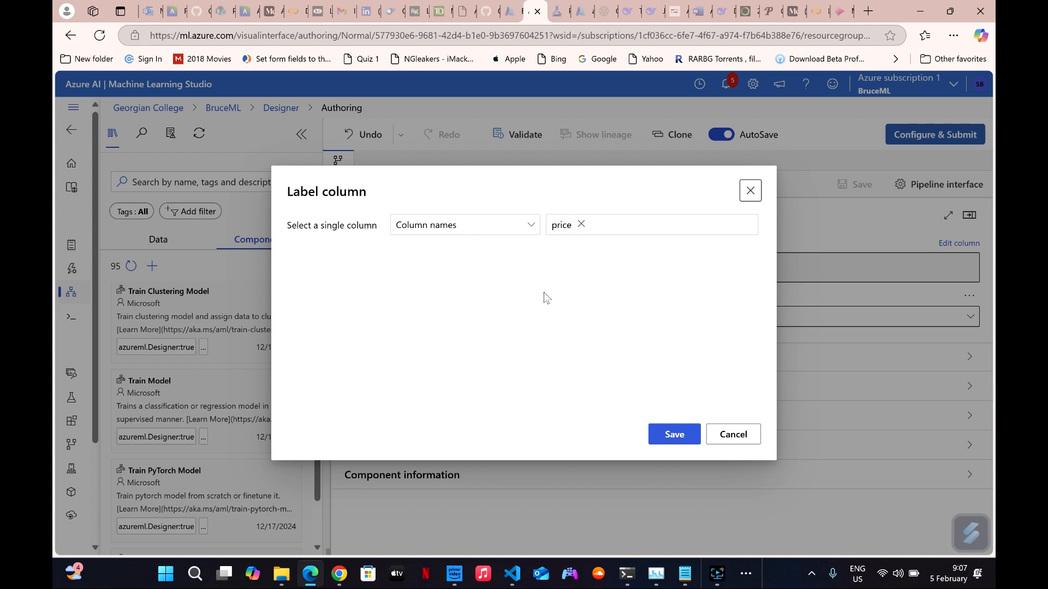
click(732, 436)
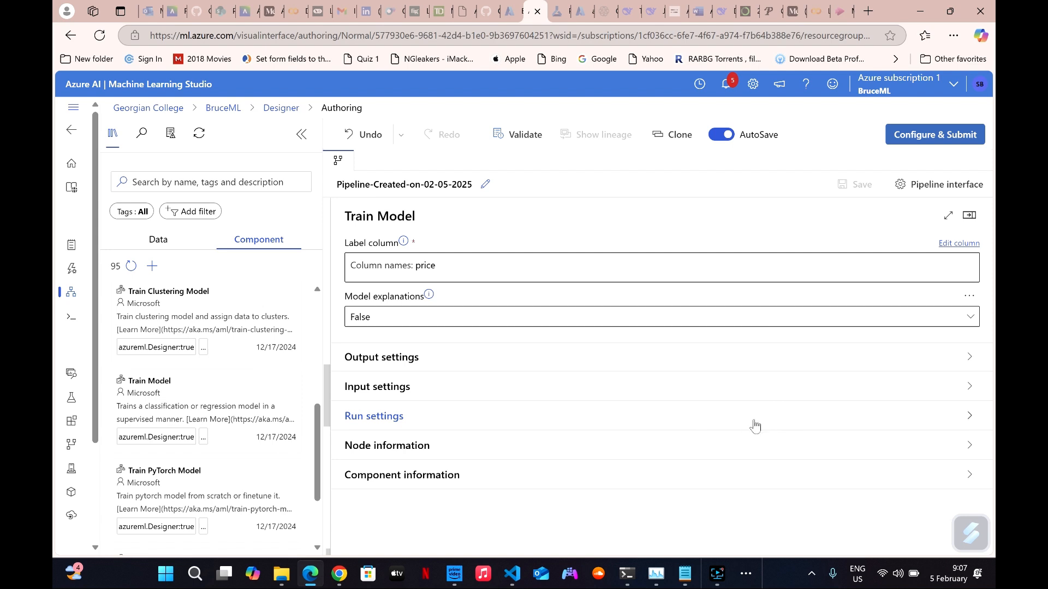
click(970, 215)
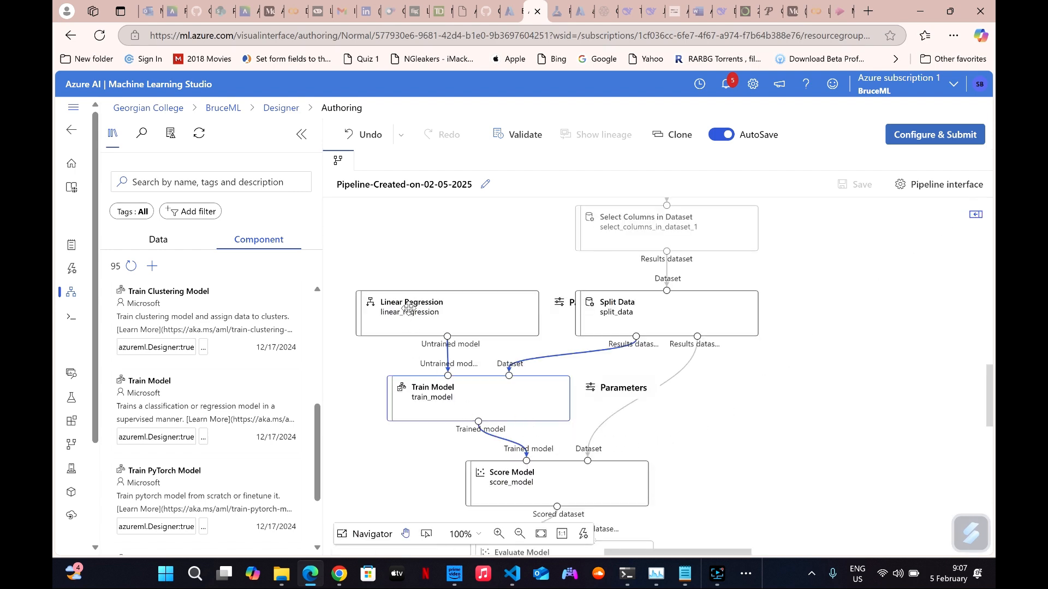
Select the Linear Regression node in the pipeline, followed by the Train Model node it feeds.
click(408, 309)
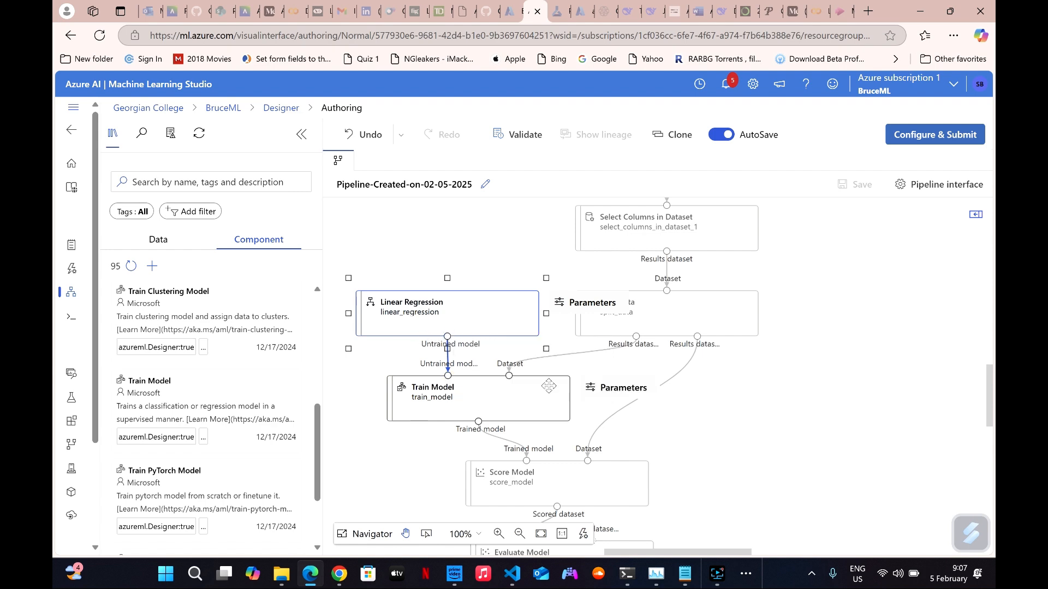
scroll(487, 349, down, 1)
click(486, 349)
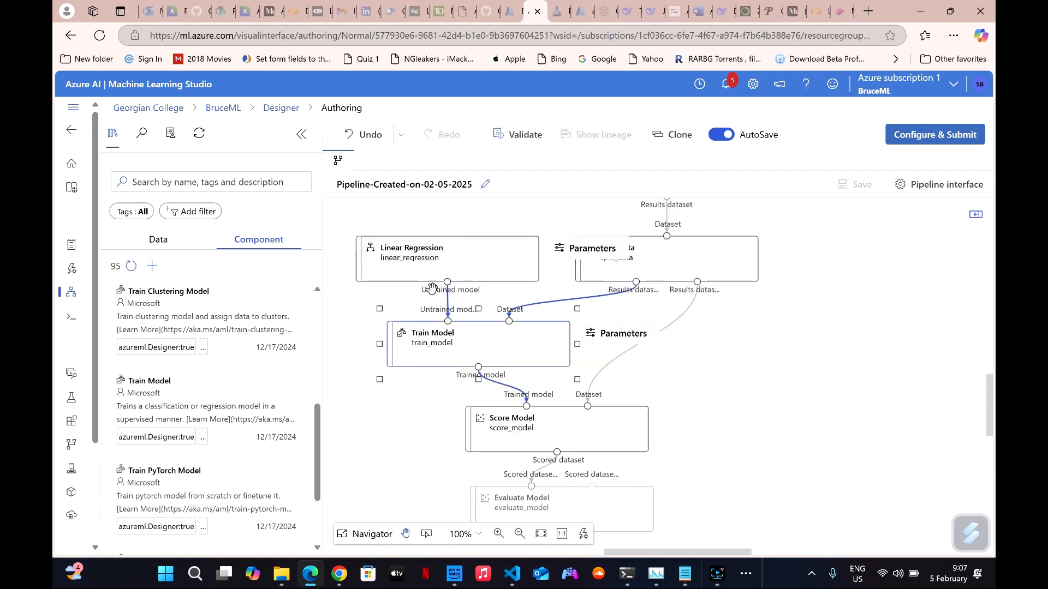
Look through the Model Training components in the library and collapse that category.
scroll(135, 330, up, 1)
scroll(135, 331, up, 5)
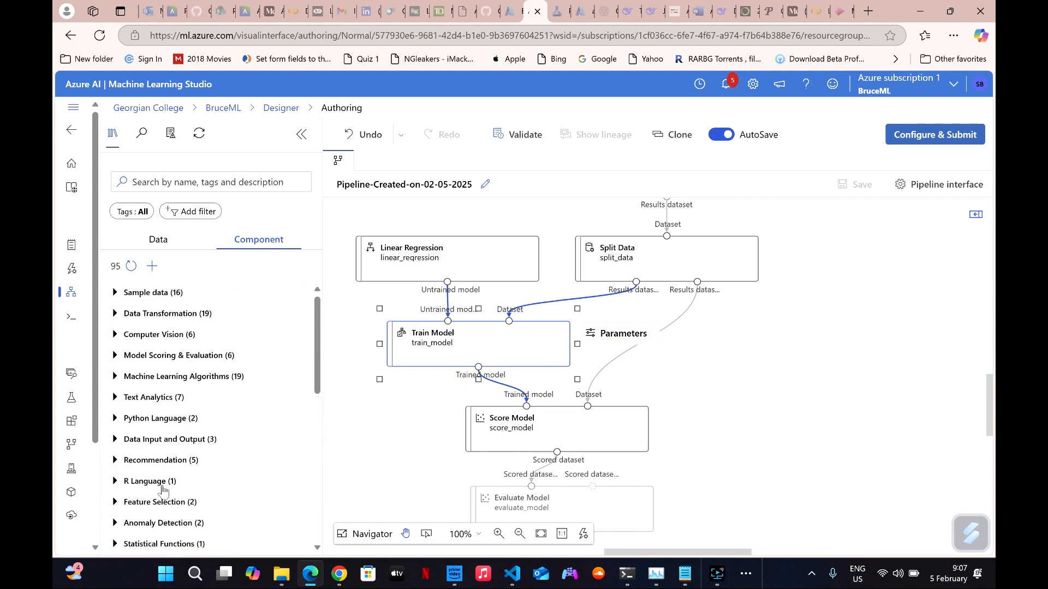
scroll(162, 490, down, 2)
click(135, 461)
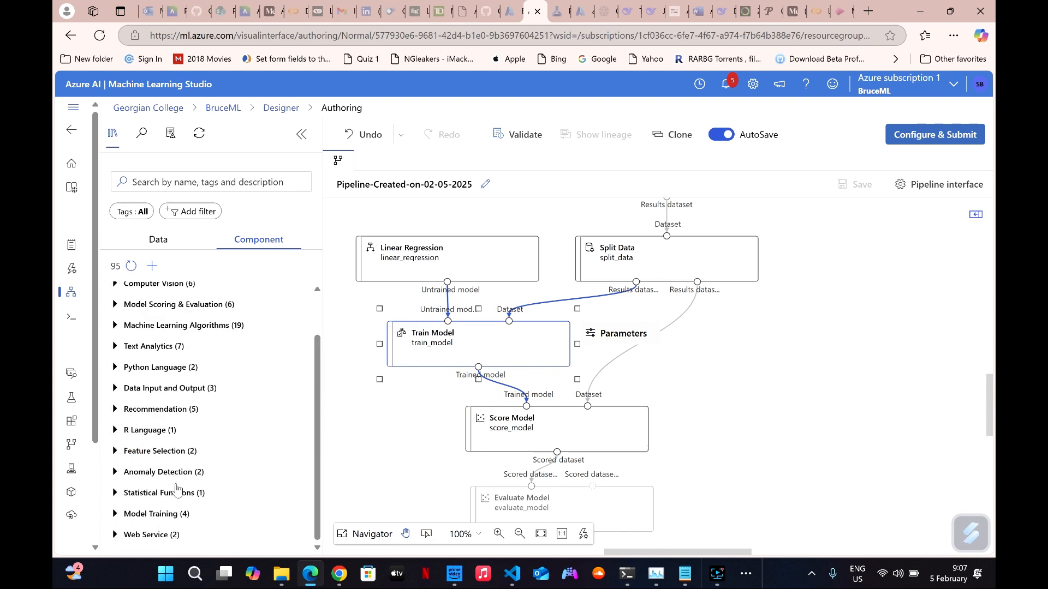
click(166, 520)
scroll(164, 491, down, 5)
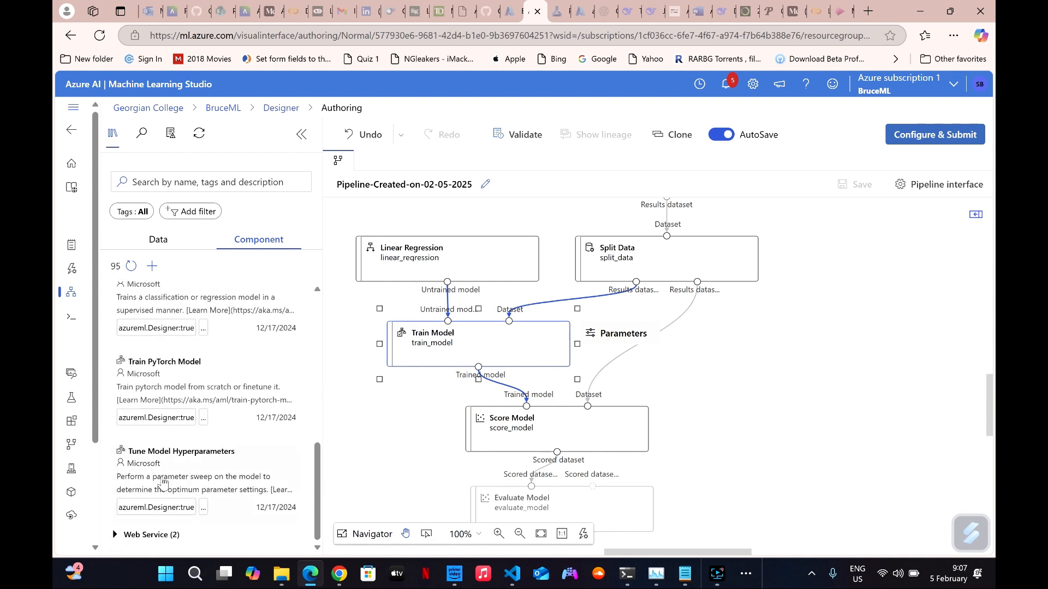
scroll(136, 414, up, 4)
click(131, 377)
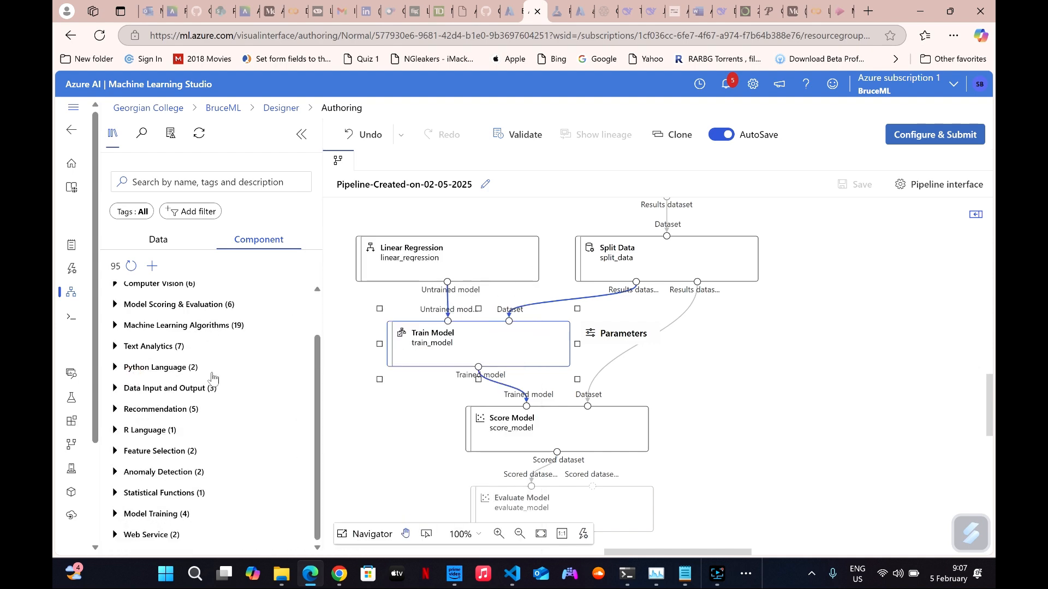
Browse the Model Scoring & Evaluation and Machine Learning Algorithms components, including the regression and multiclass algorithms, and collapse both categories.
click(164, 305)
scroll(180, 371, down, 10)
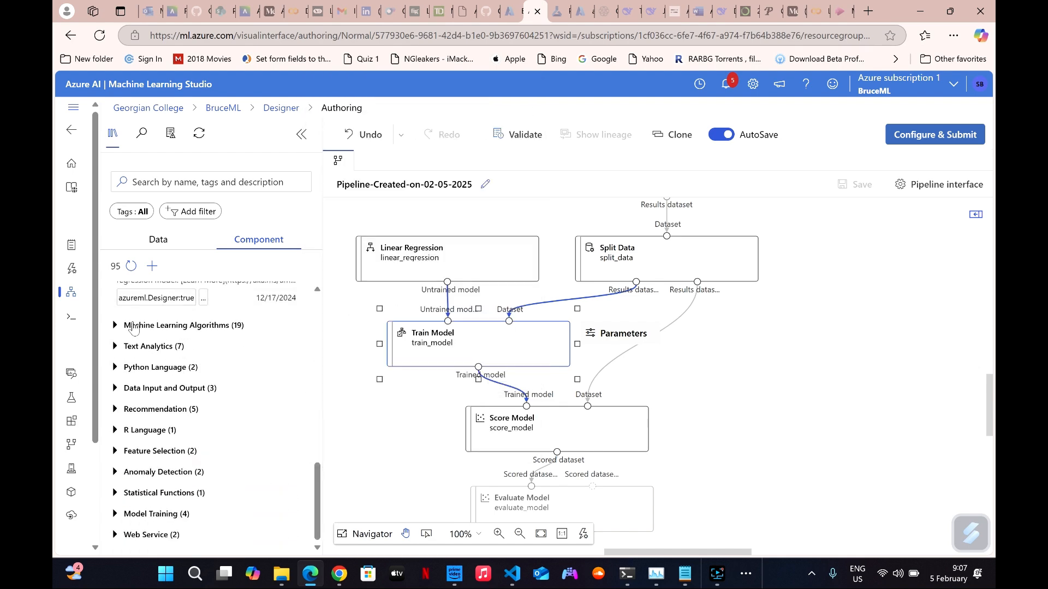
click(133, 326)
scroll(183, 377, down, 5)
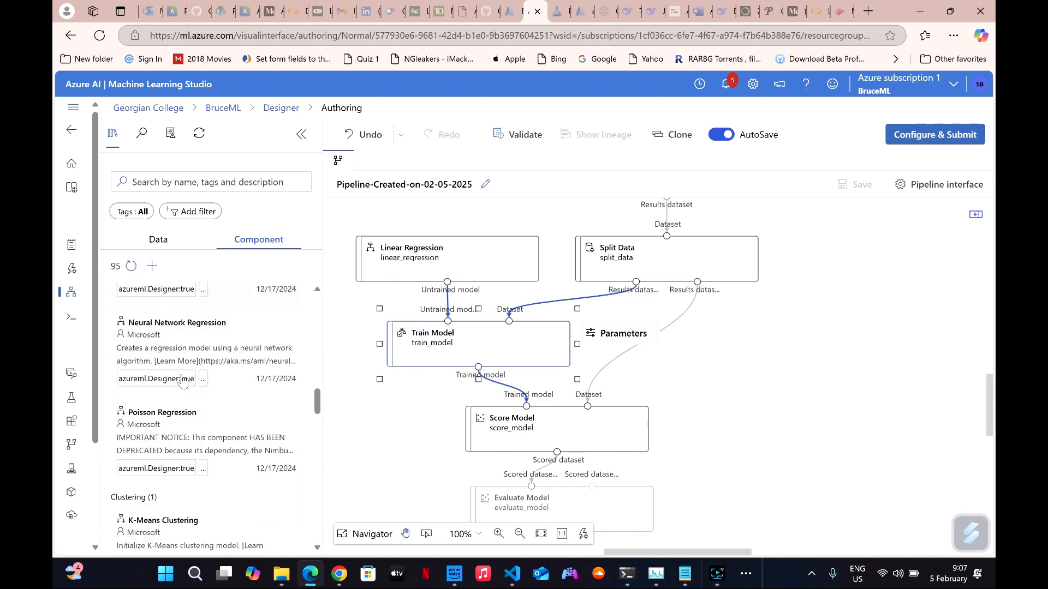
scroll(185, 414, down, 8)
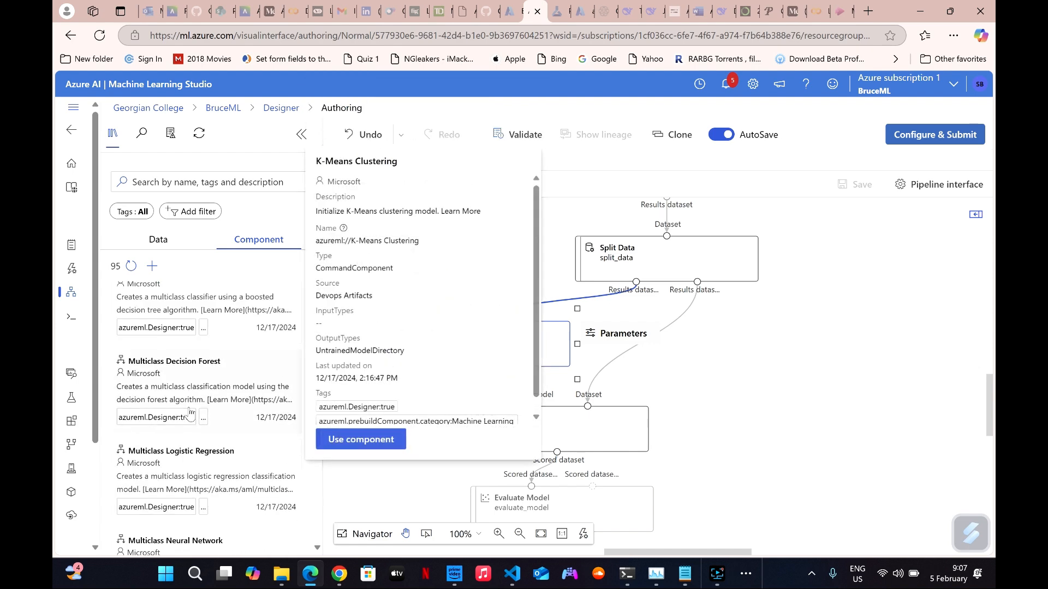
scroll(191, 456, down, 2)
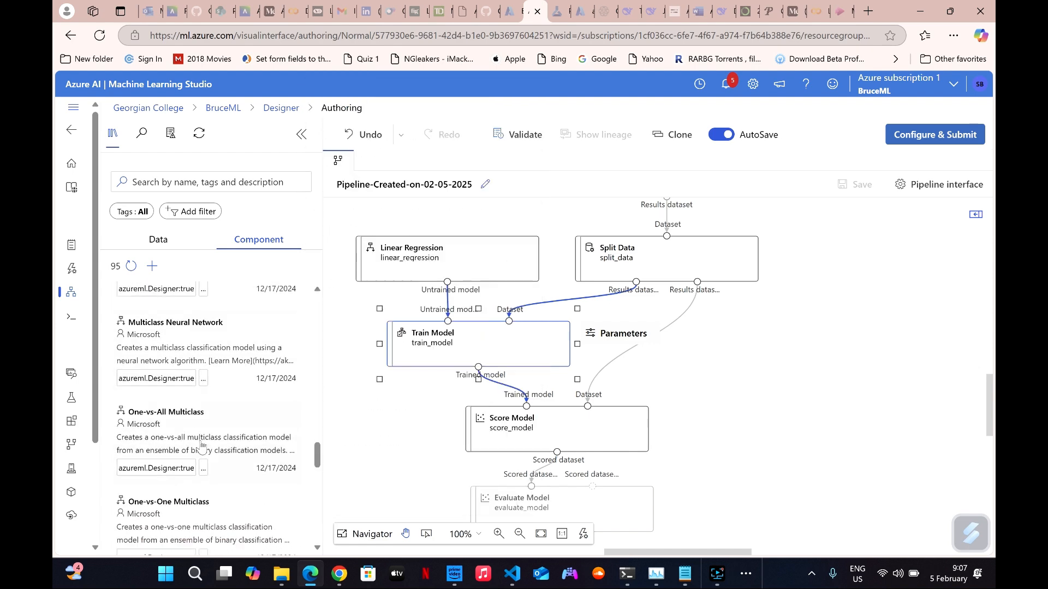
scroll(200, 446, up, 4)
scroll(200, 446, up, 8)
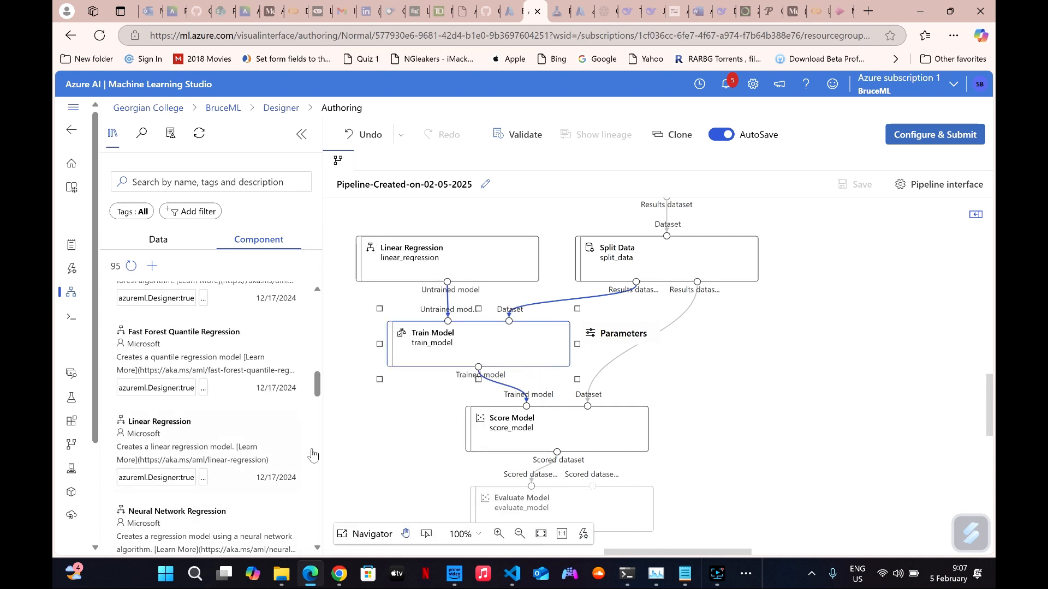
scroll(193, 375, down, 5)
scroll(194, 375, up, 6)
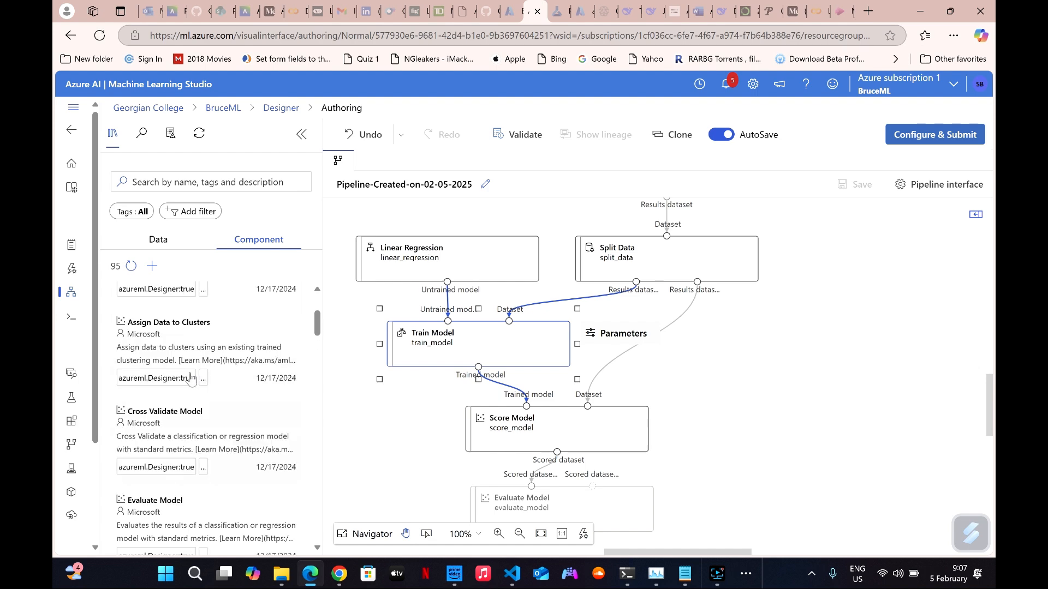
click(135, 358)
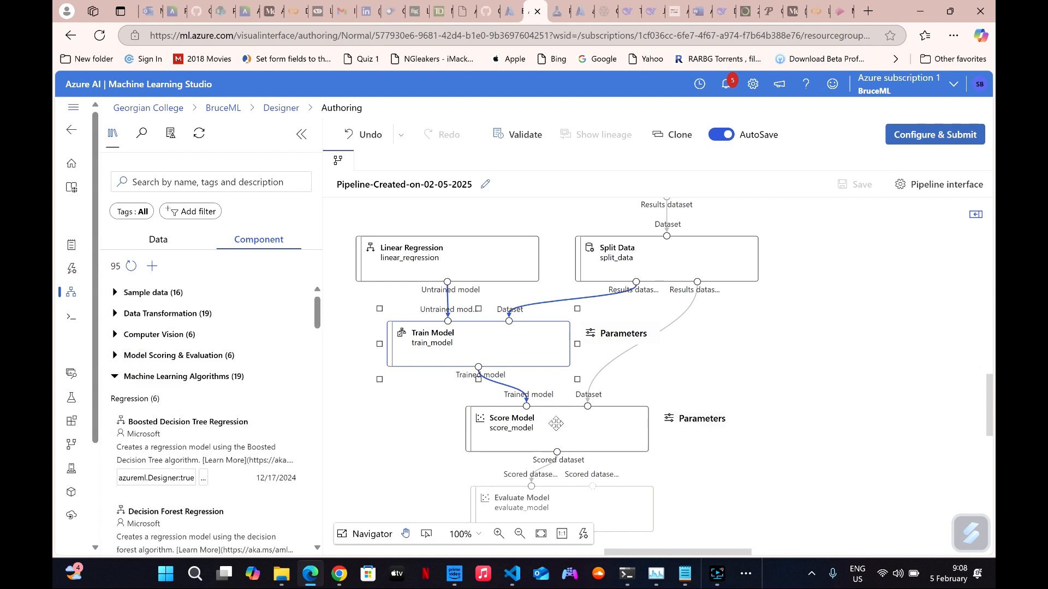
click(126, 381)
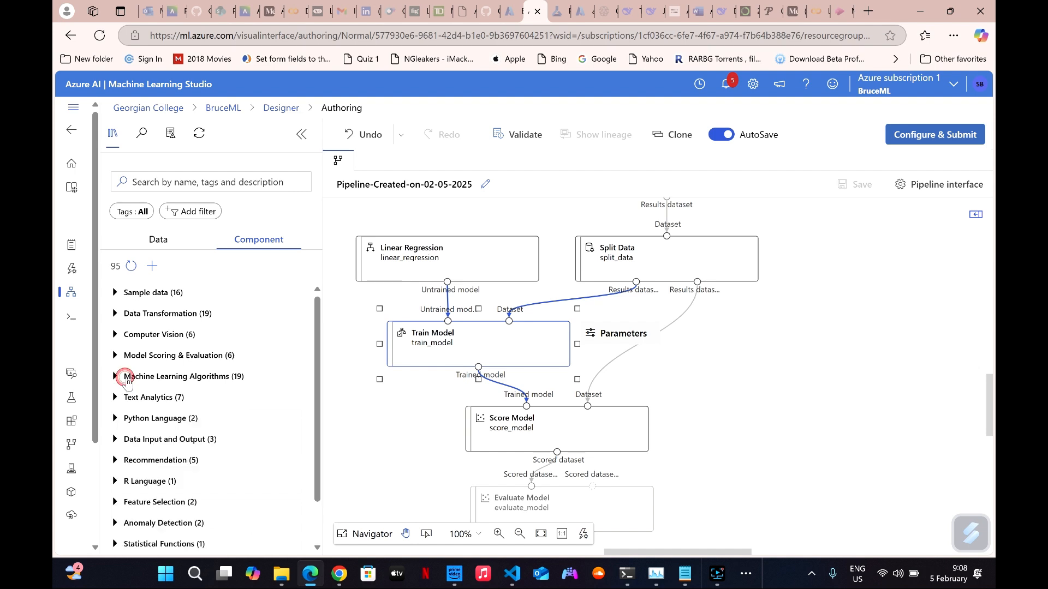
Review the Score Model node in the pipeline and locate its component among the Model Scoring & Evaluation components.
scroll(184, 459, down, 1)
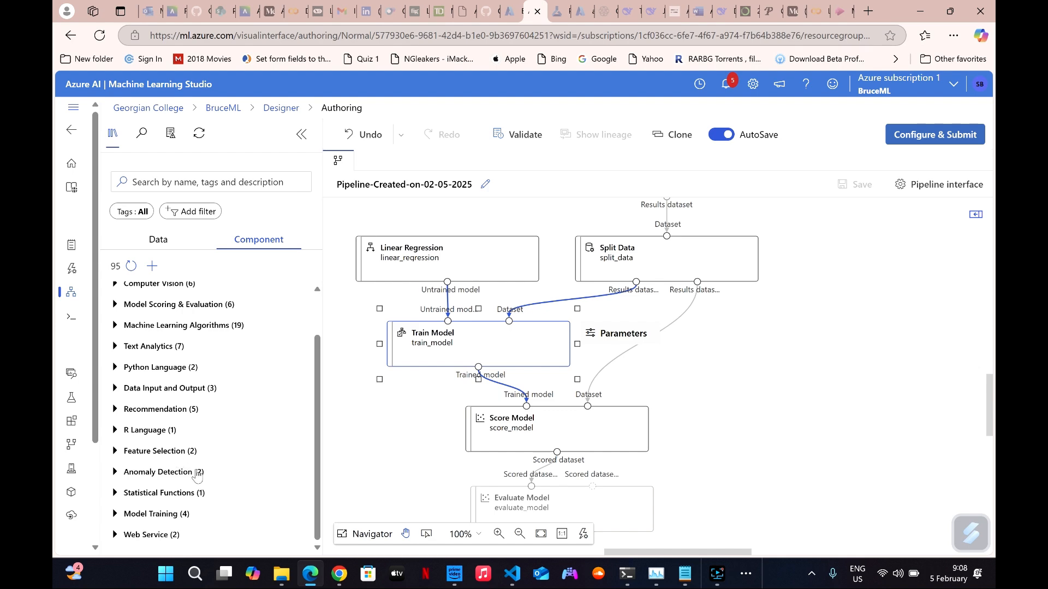
scroll(402, 457, down, 2)
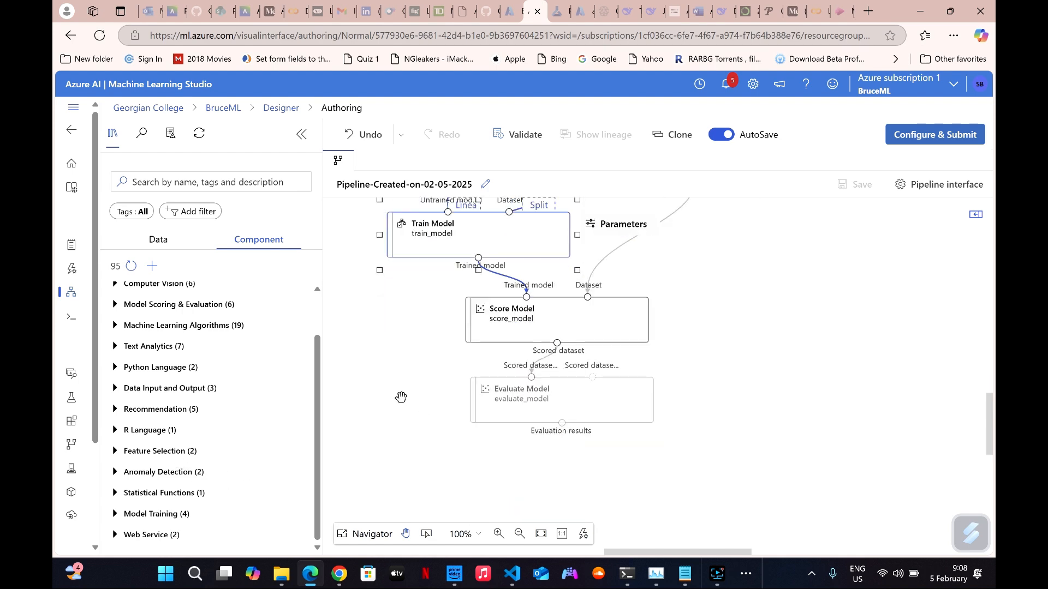
scroll(401, 397, up, 2)
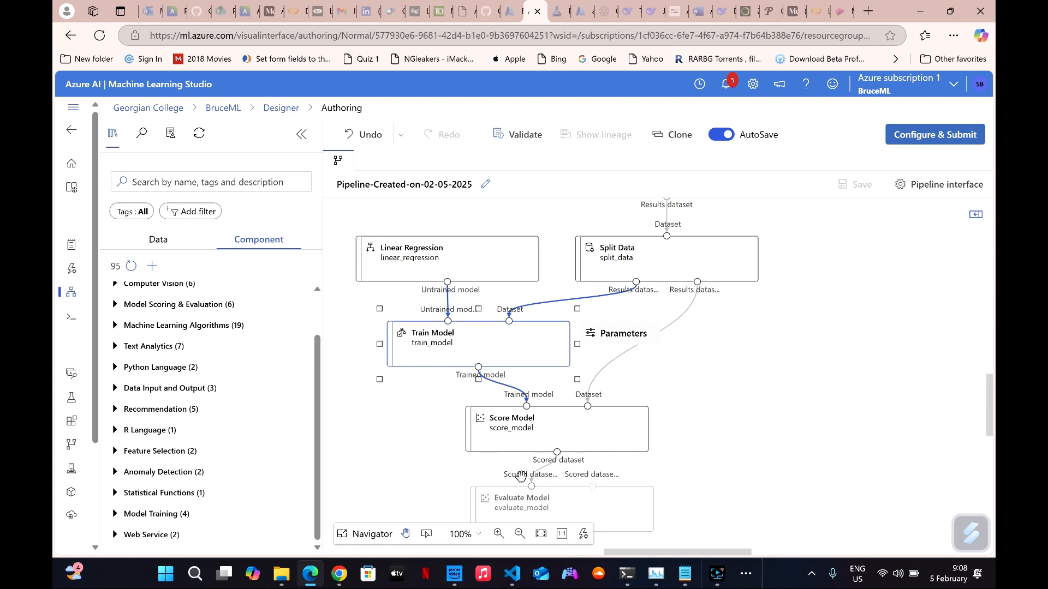
scroll(464, 463, down, 2)
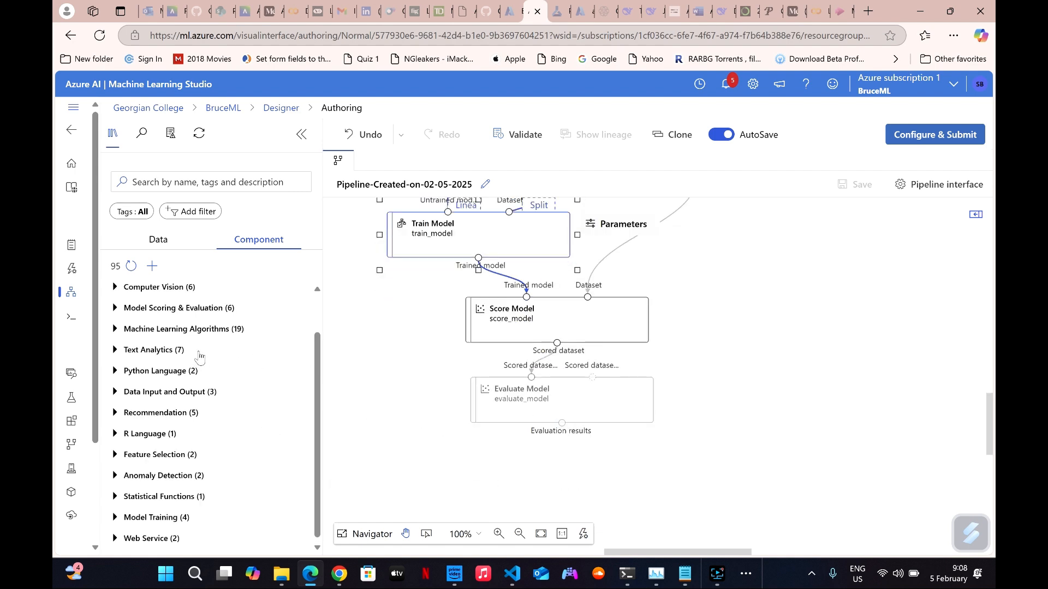
scroll(152, 355, up, 1)
click(147, 356)
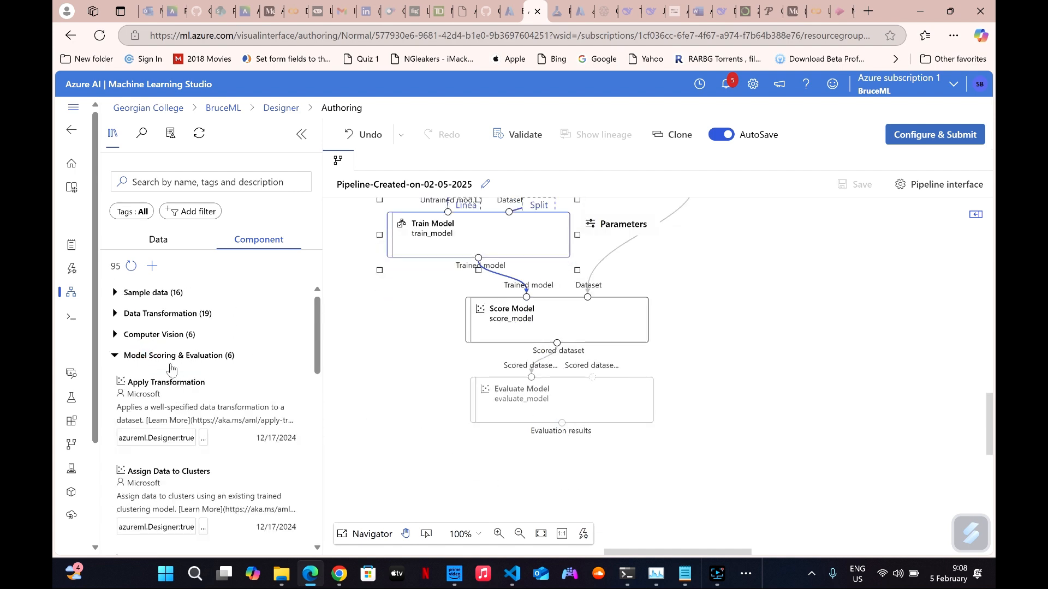
scroll(215, 444, down, 5)
scroll(216, 444, down, 3)
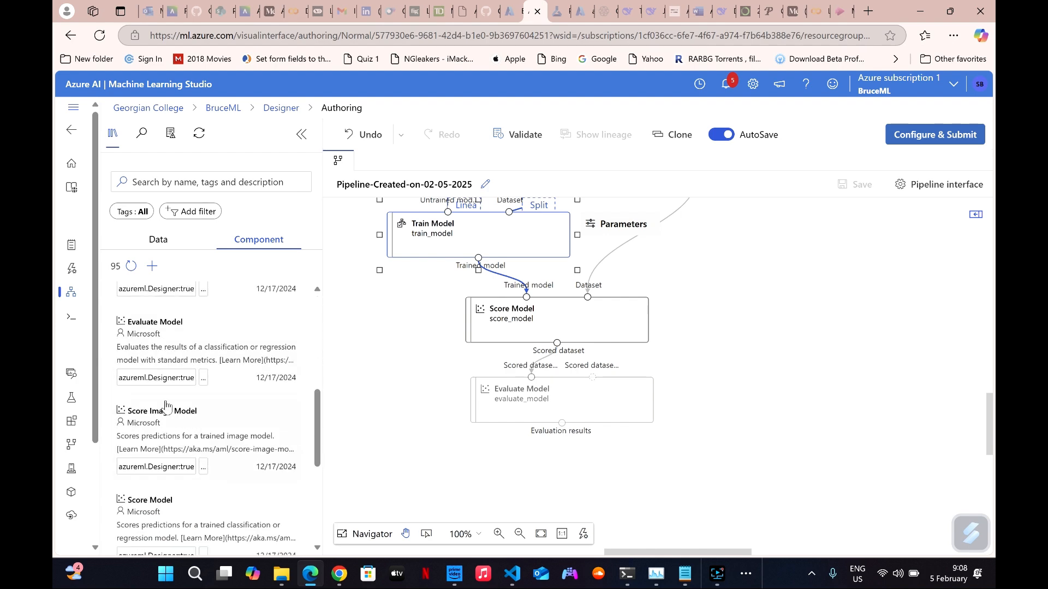
mouse_move(164, 412)
scroll(163, 412, down, 2)
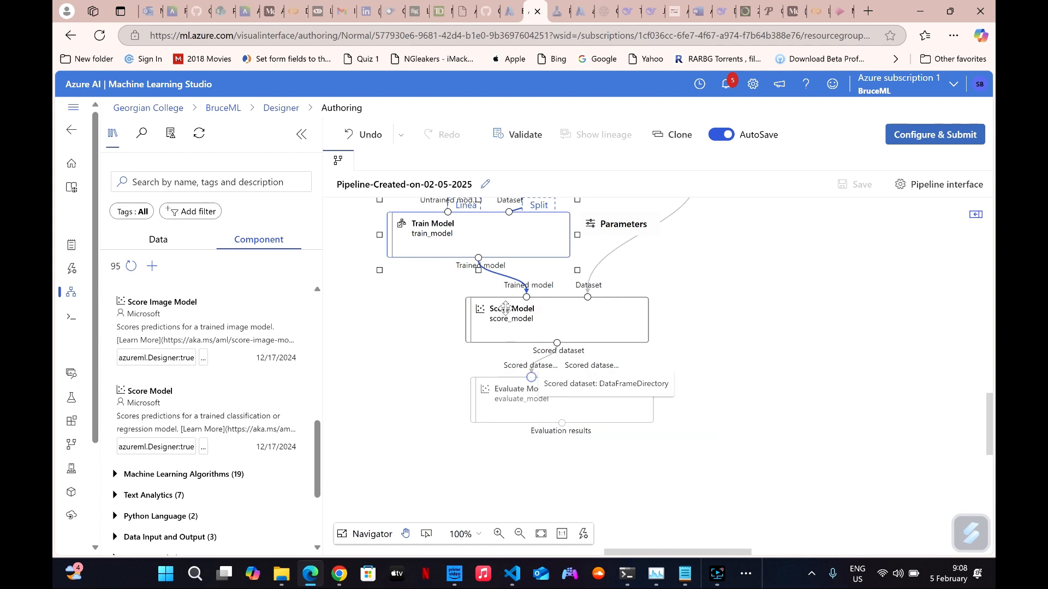
Select the Evaluate Model node in the pipeline and collapse the Model Scoring & Evaluation components.
click(537, 417)
scroll(218, 311, up, 5)
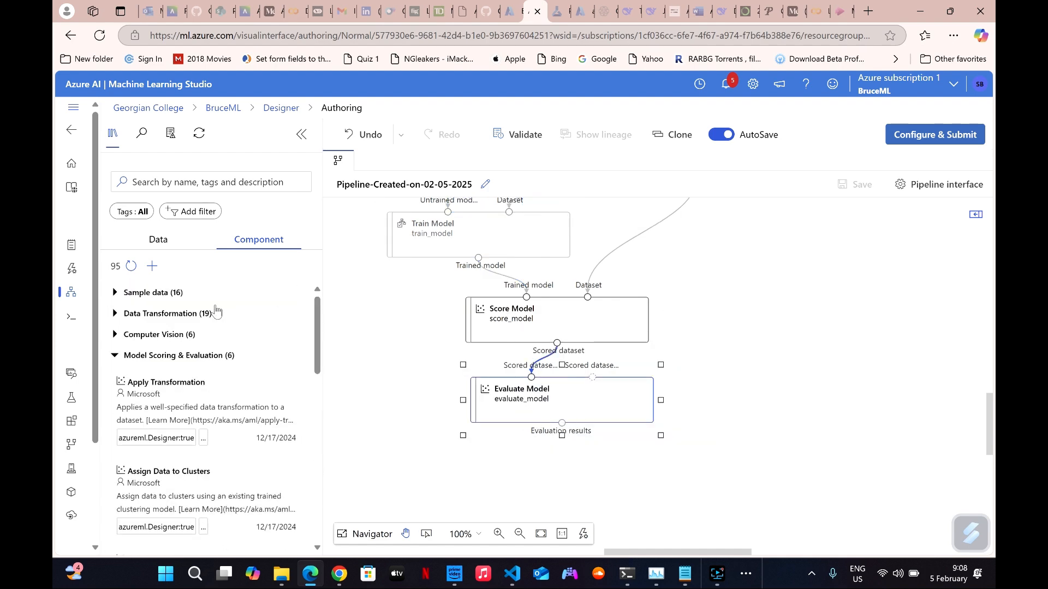
click(150, 355)
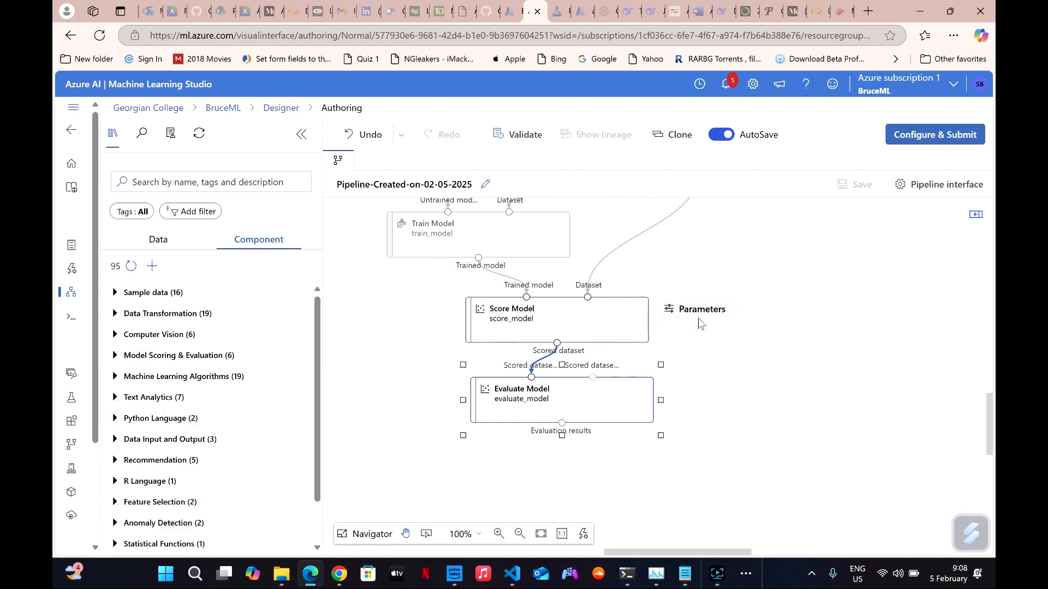
Open the pipeline job setup, review its submission summary, and go to its Basics settings.
scroll(673, 276, up, 3)
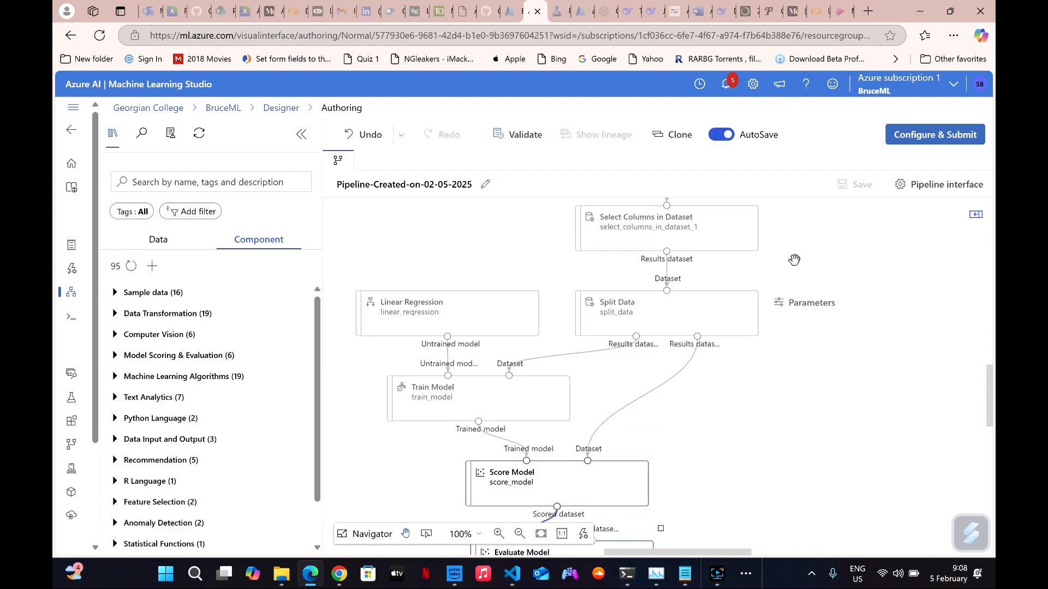
click(920, 138)
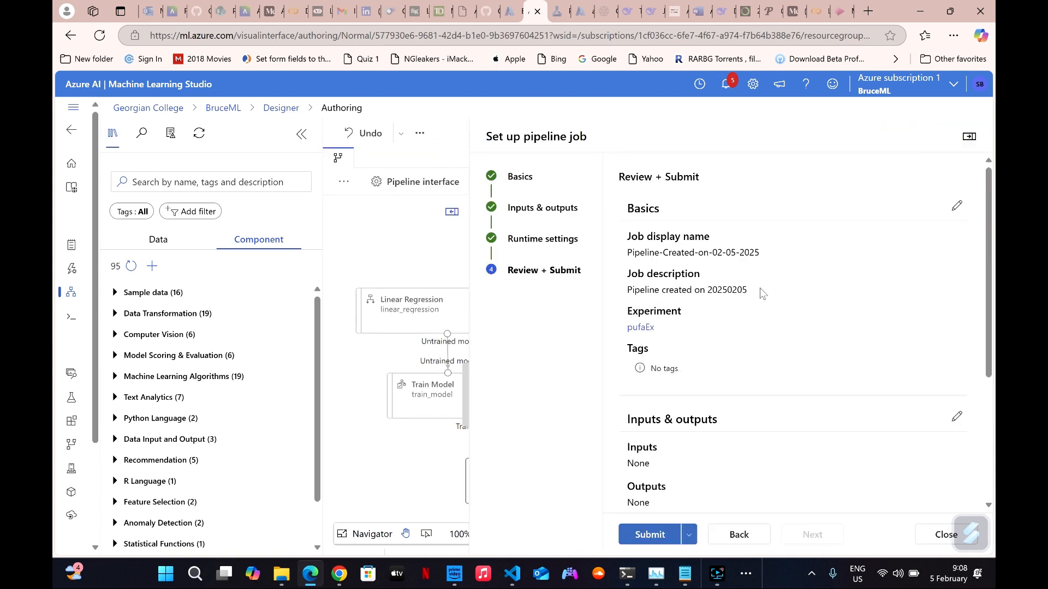
click(956, 208)
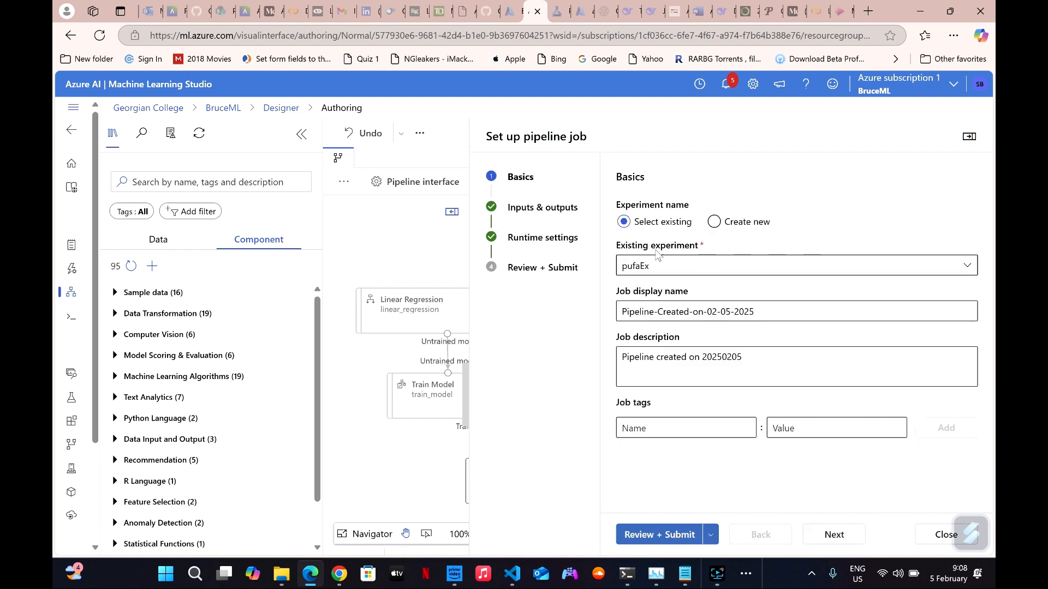
click(525, 208)
click(521, 177)
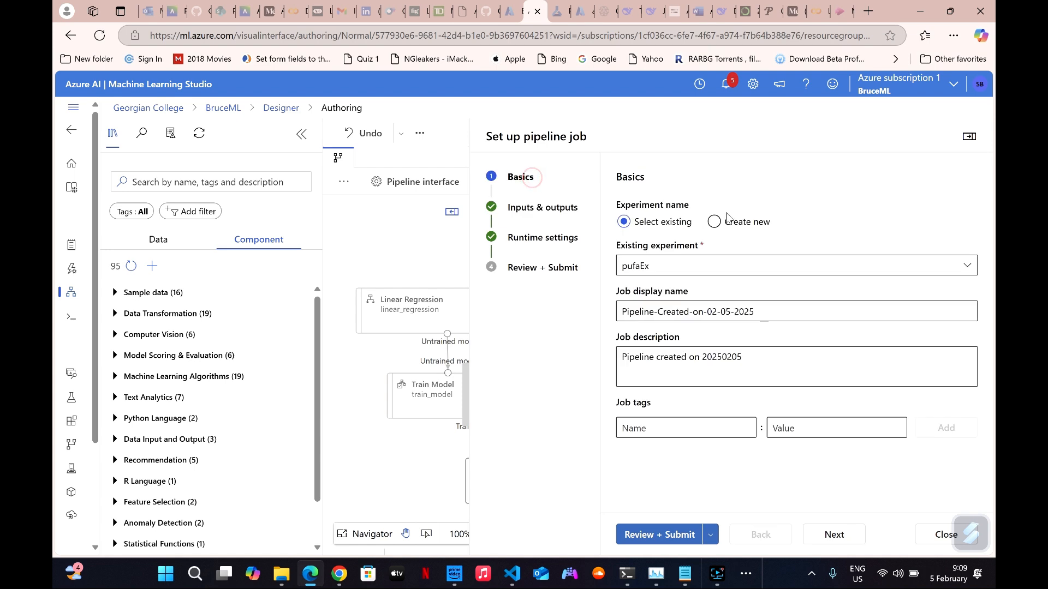
Compare the new and existing experiment options, return to the existing experiment pufaEx, and close the job setup without submitting.
click(714, 222)
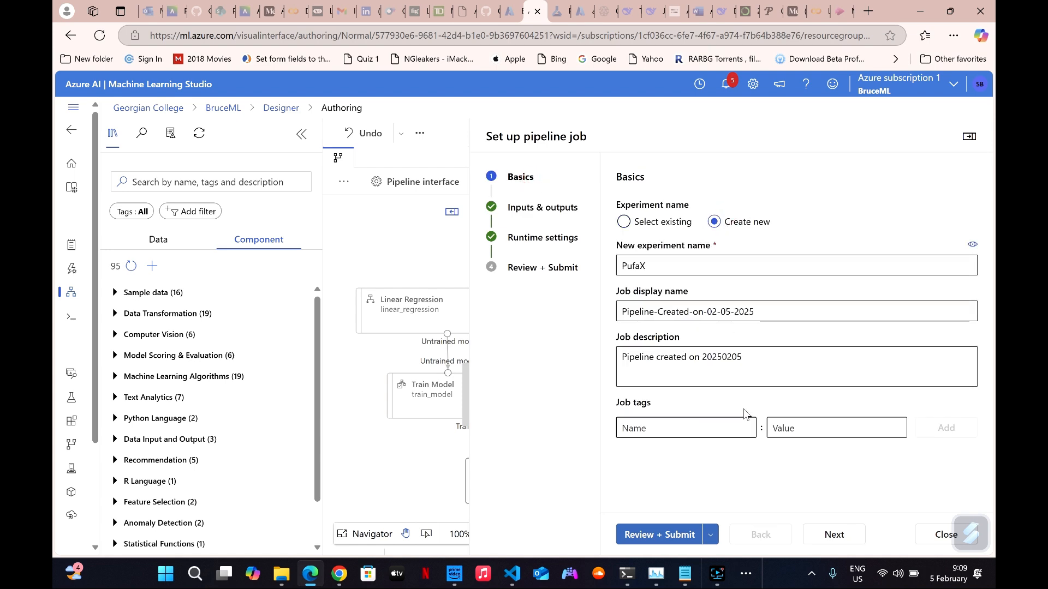
click(646, 223)
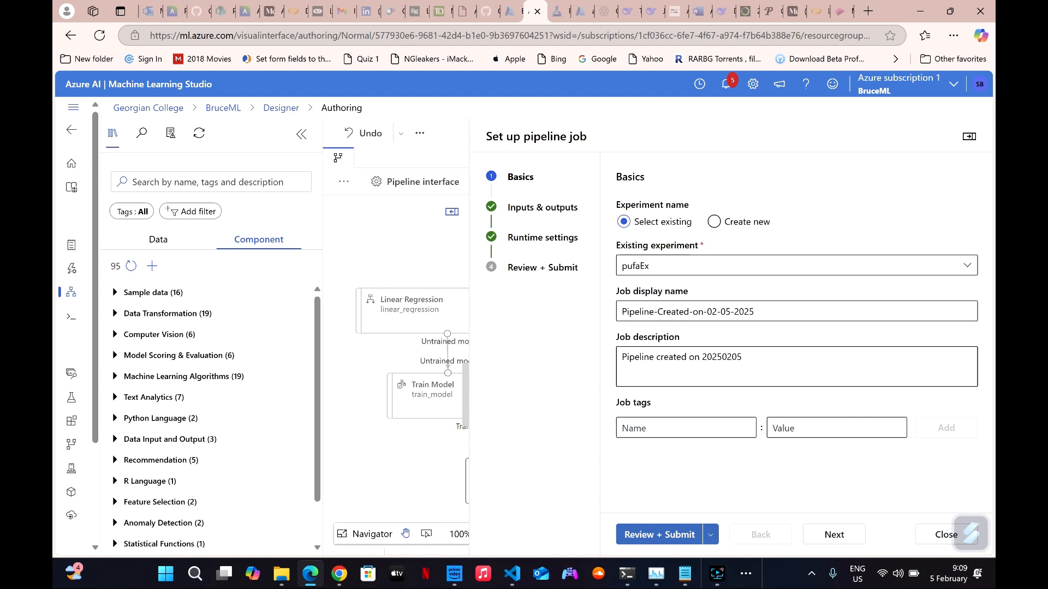
click(932, 536)
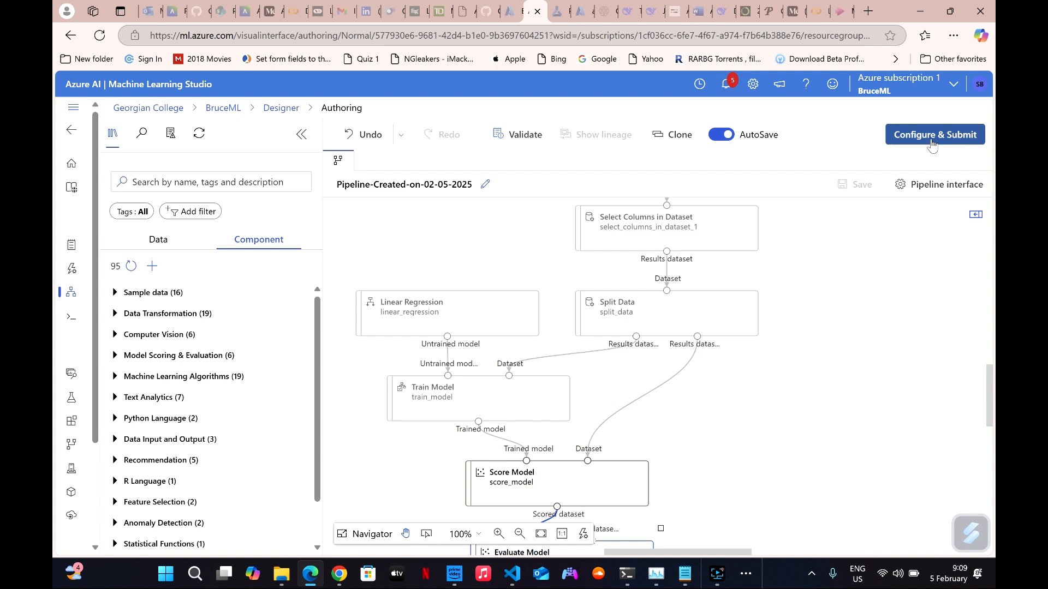
Switch to the submitted pipeline job and examine the overview of its first Select Columns in Dataset node.
click(552, 12)
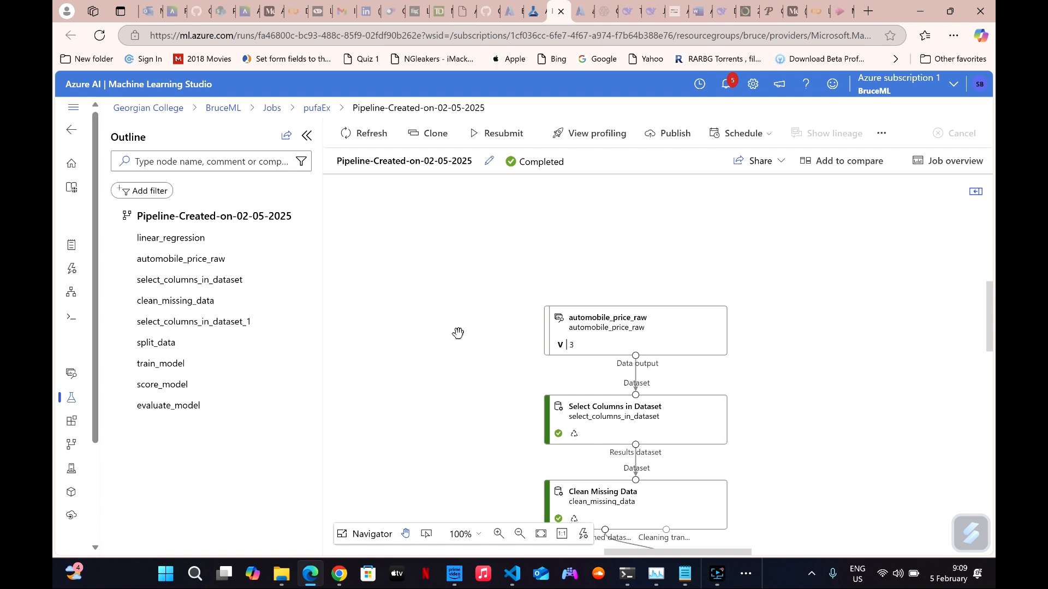
scroll(457, 334, down, 2)
mouse_move(613, 322)
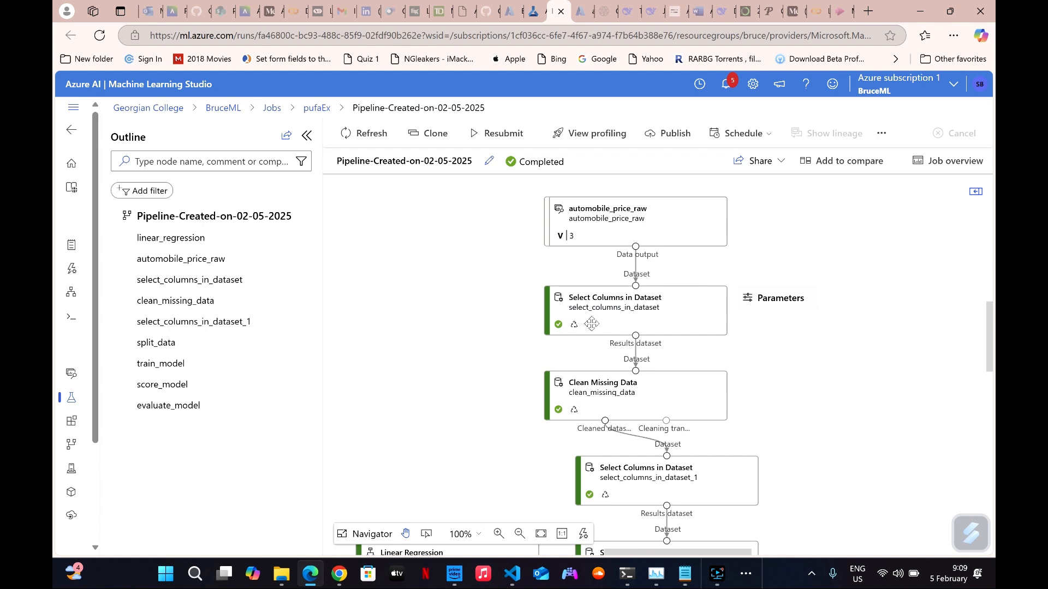
click(622, 316)
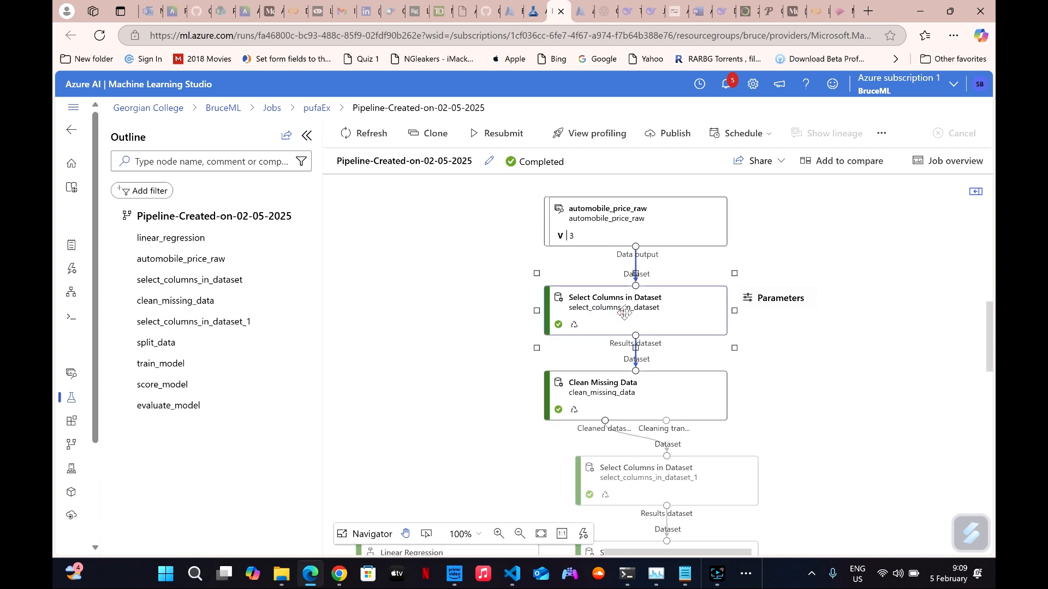
double_click(595, 309)
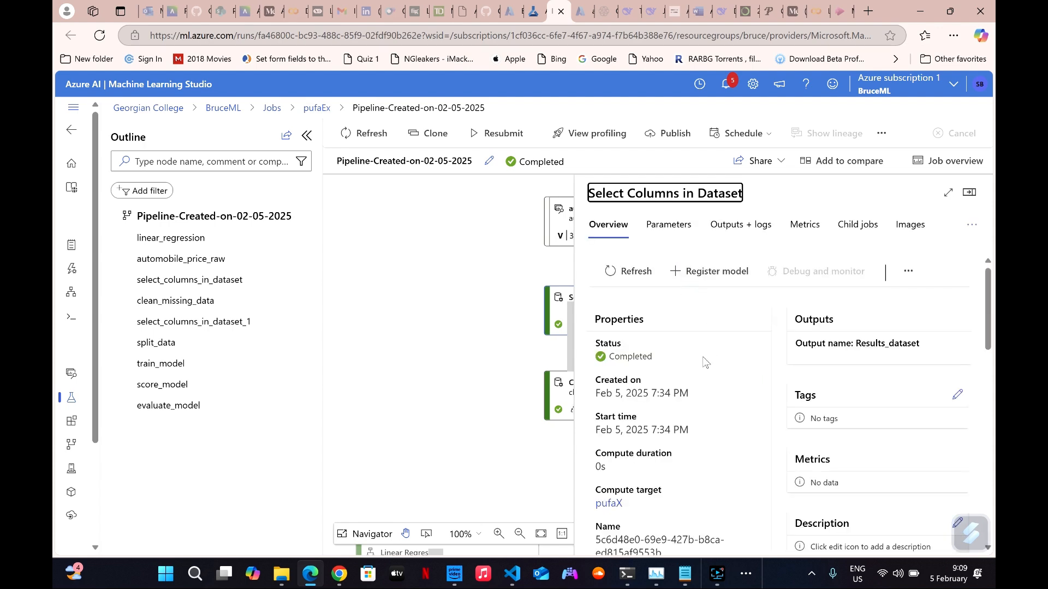
scroll(670, 445, down, 10)
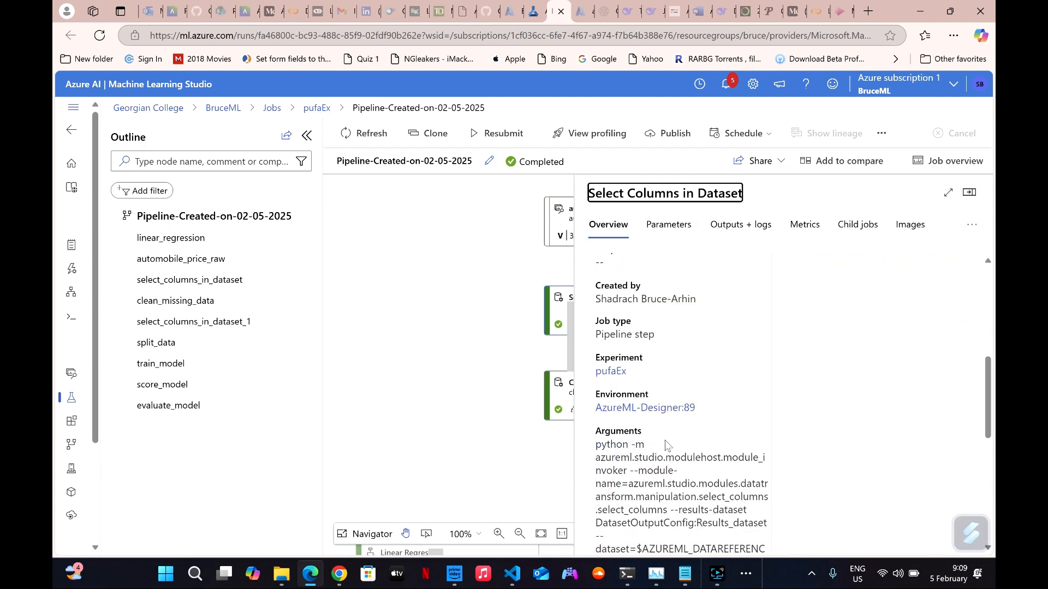
Close the Select Columns in Dataset details and view the overview of the Score Model node, closing it when done.
scroll(858, 263, up, 4)
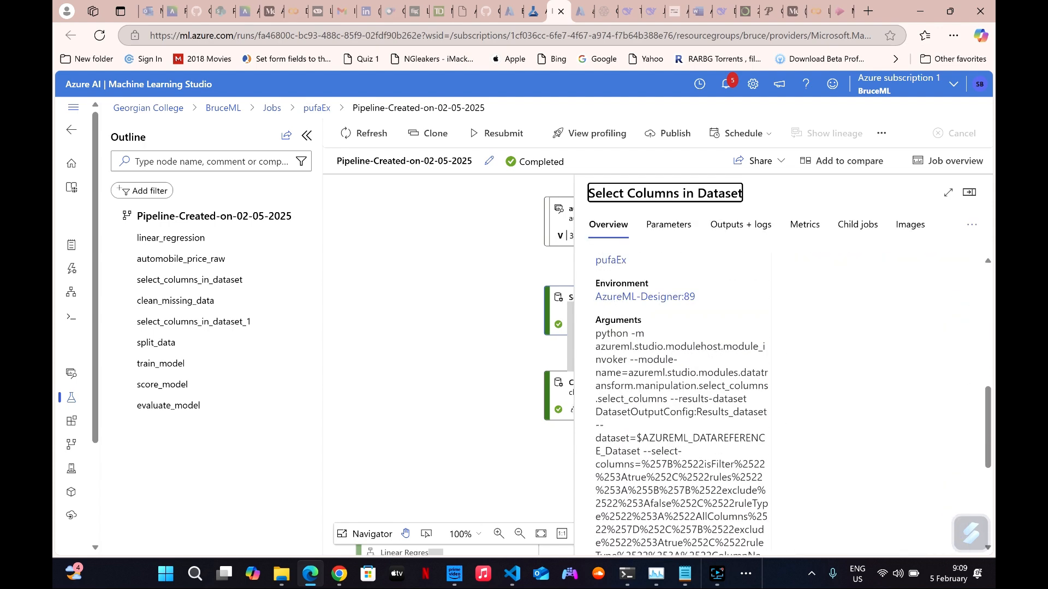
click(969, 192)
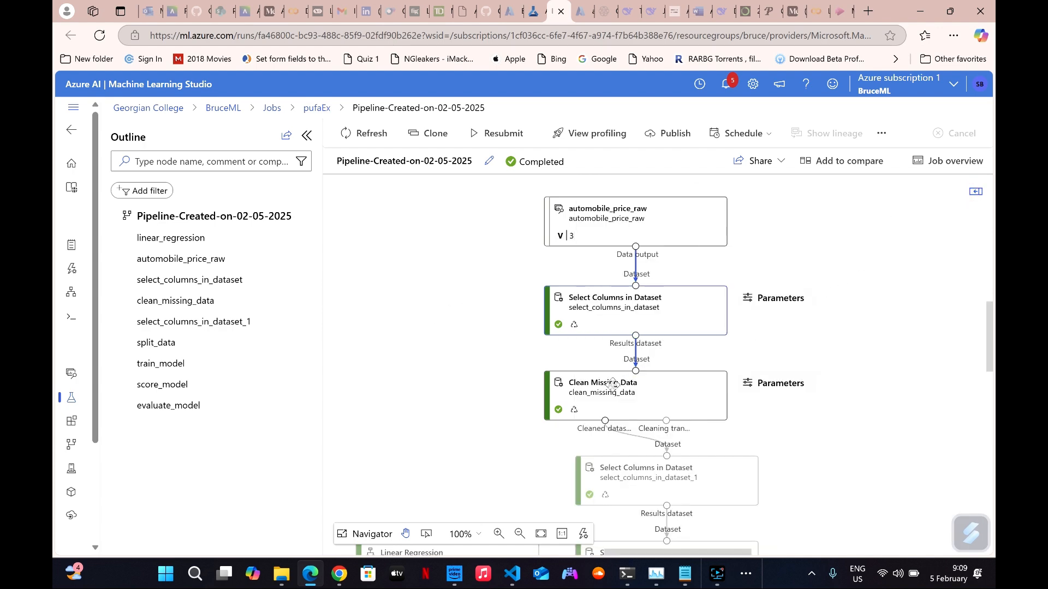
scroll(516, 354, down, 2)
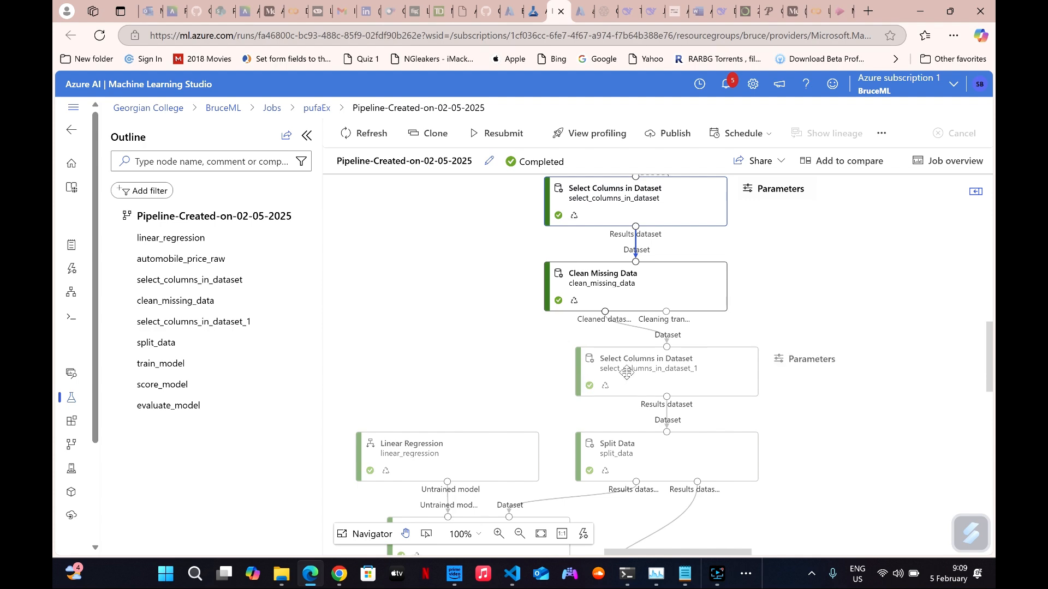
scroll(614, 403, down, 2)
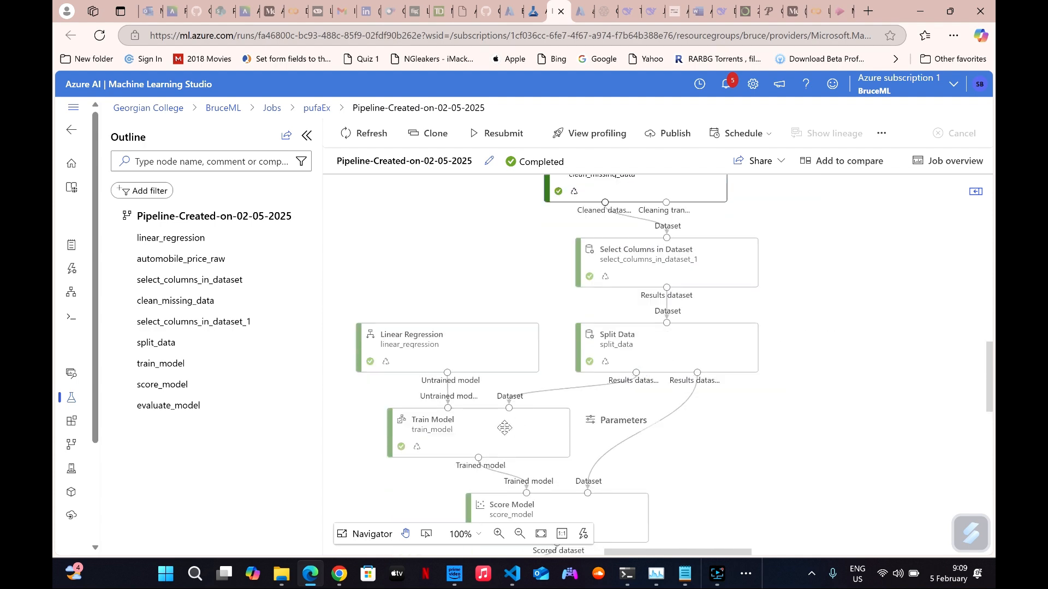
scroll(500, 426, down, 2)
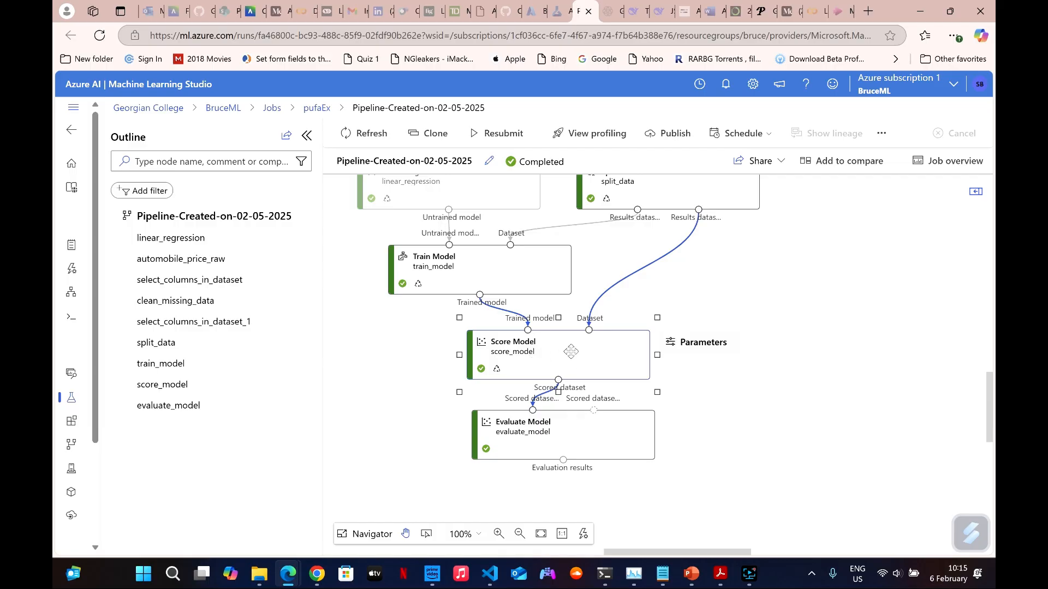
double_click(574, 352)
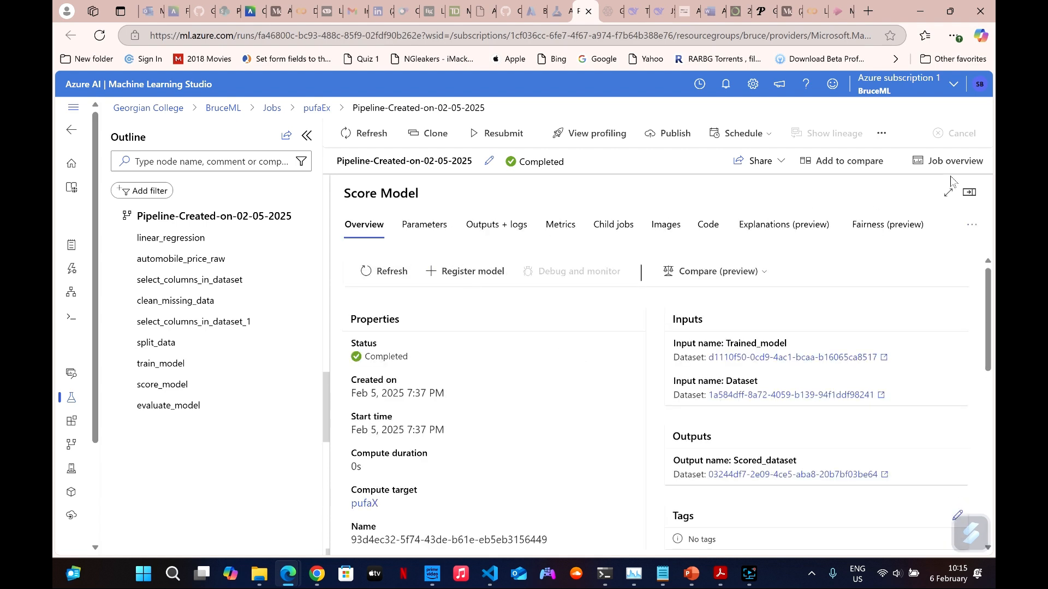
click(971, 193)
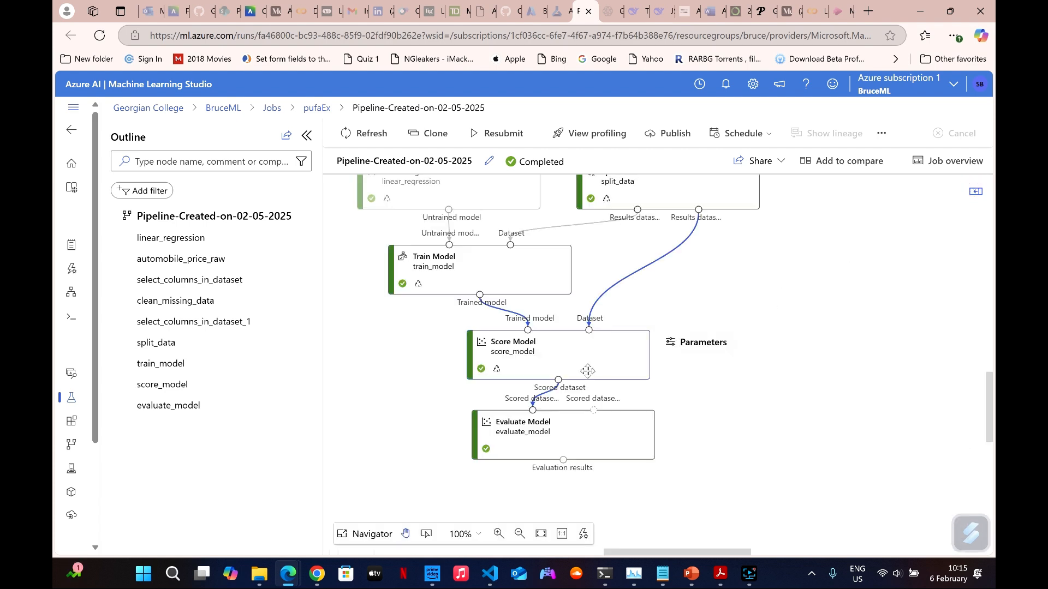
Preview the Score Model node's scored dataset and close the Evaluation_results preview.
right_click(565, 359)
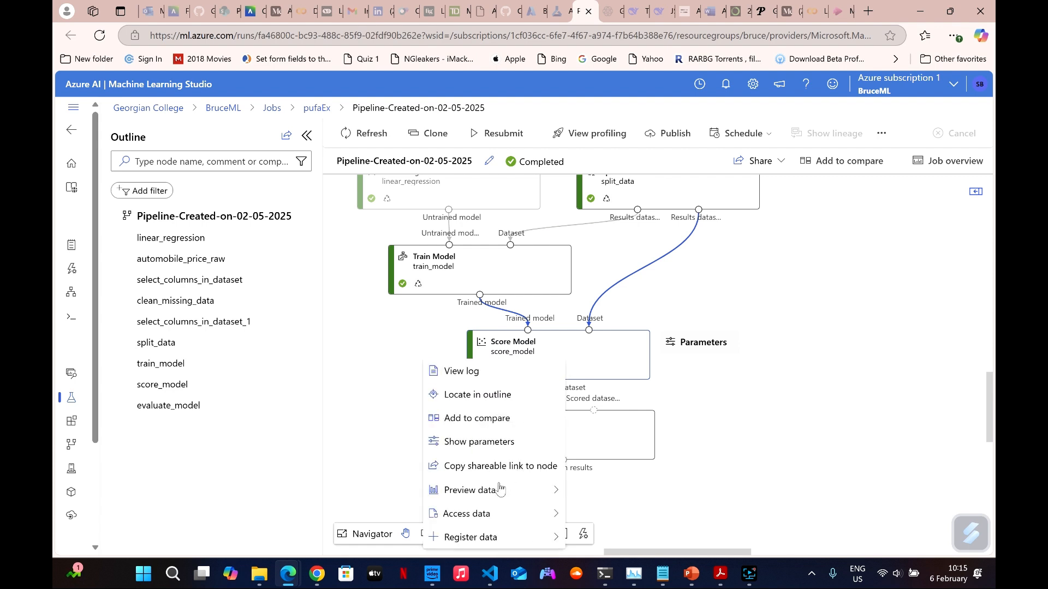
mouse_move(500, 490)
click(589, 490)
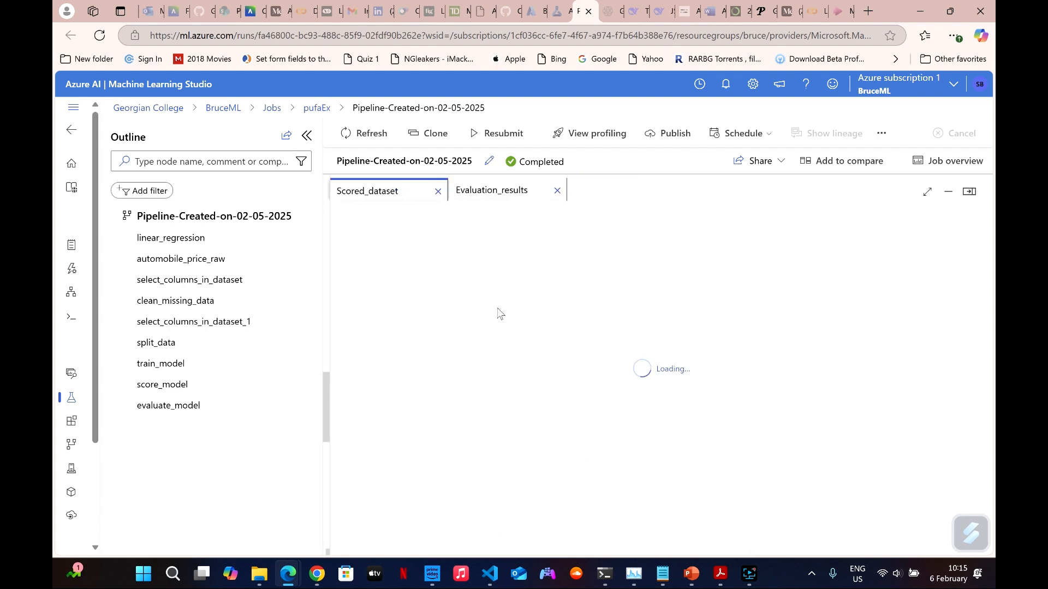
click(557, 191)
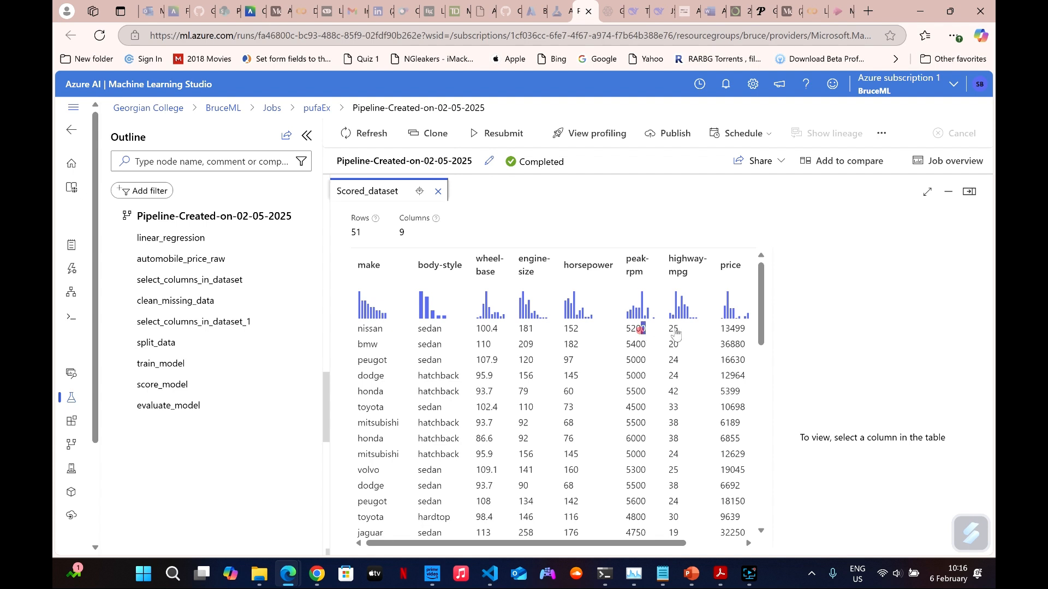
Compare the price and Scored Labels columns, view the Scored Labels statistics, and close the scored dataset preview.
drag(644, 328, 690, 330)
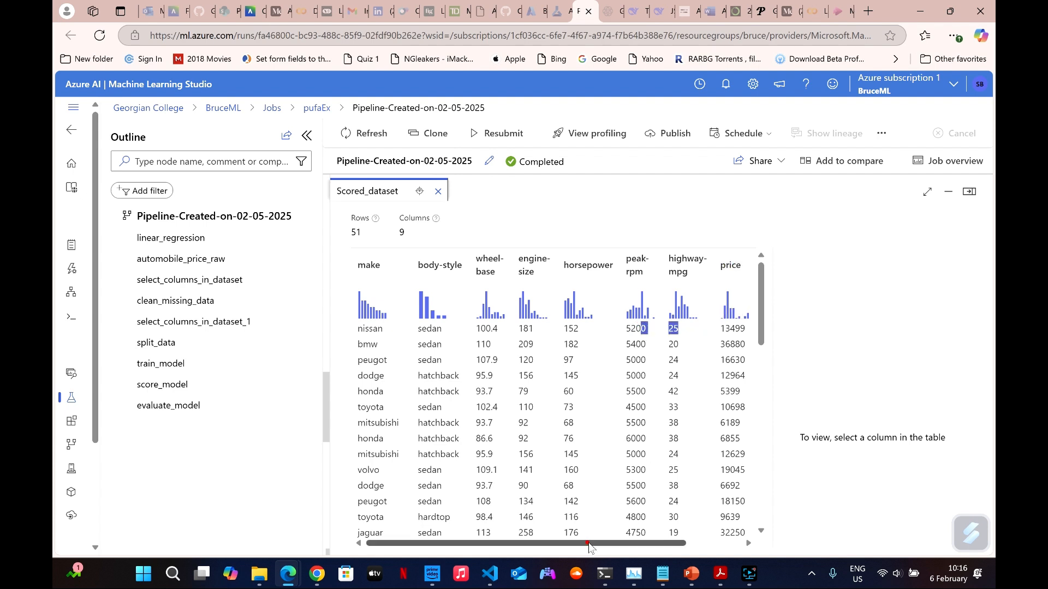
drag(589, 546, 644, 545)
click(712, 276)
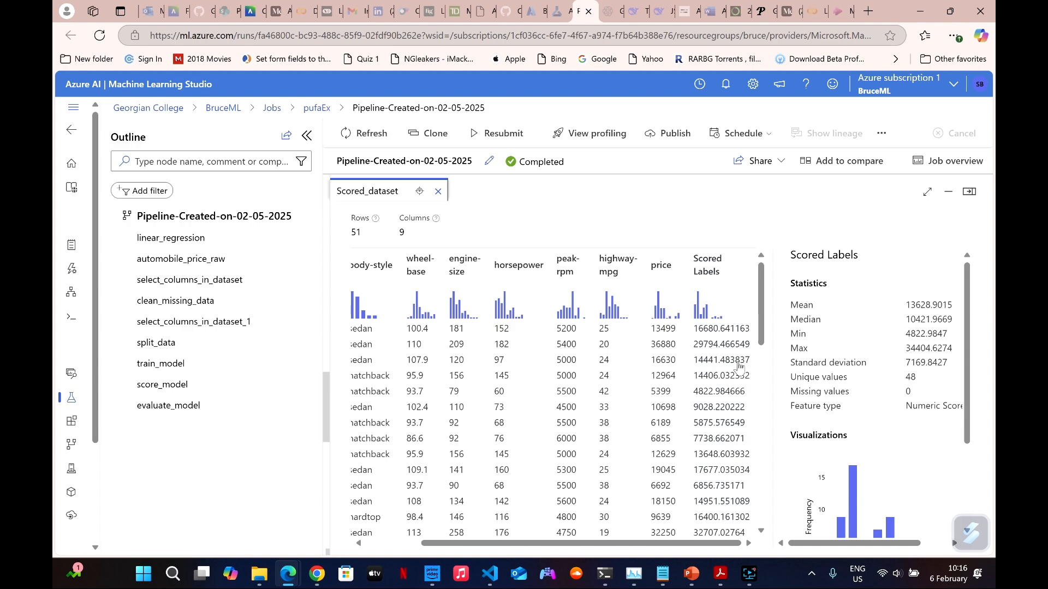
scroll(725, 415, down, 10)
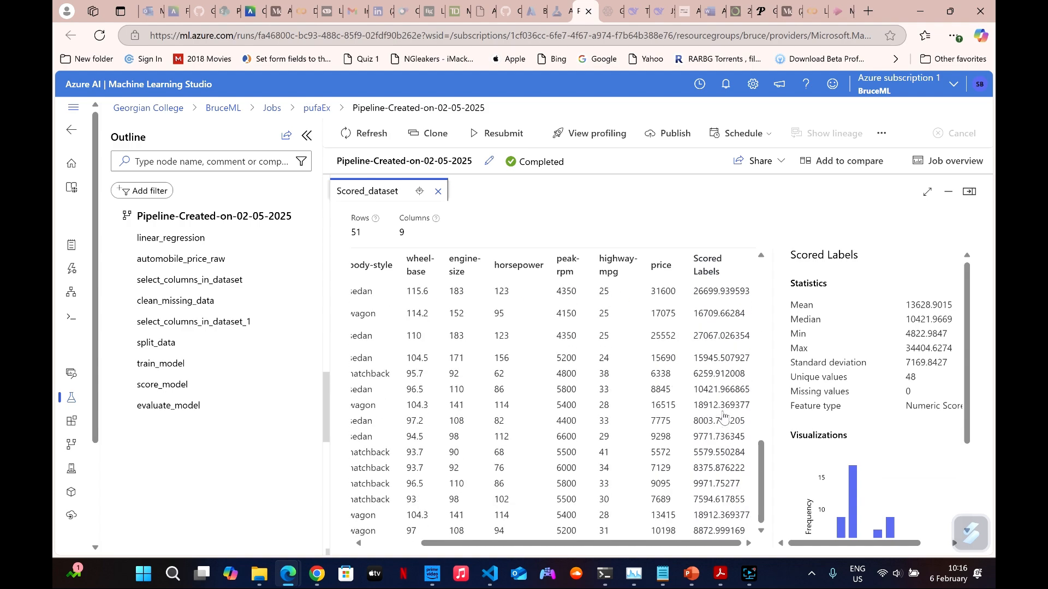
scroll(723, 417, up, 10)
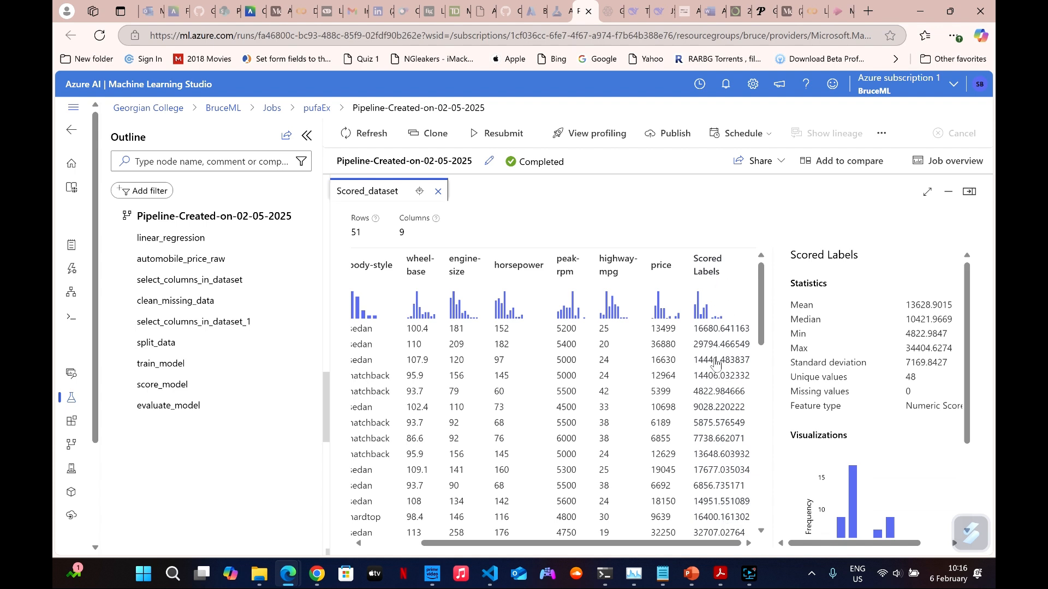
click(437, 191)
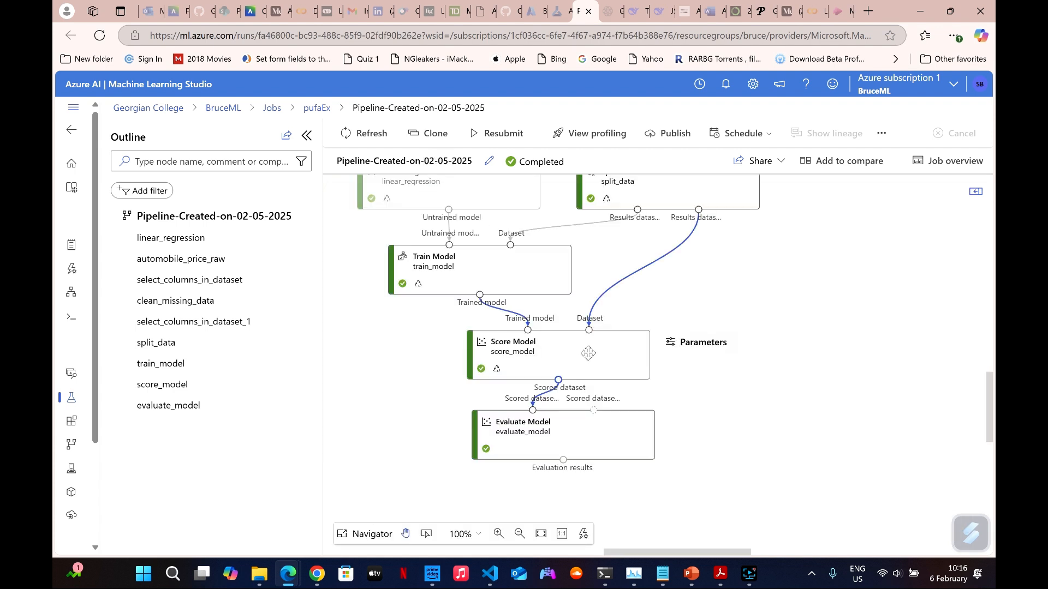
click(560, 429)
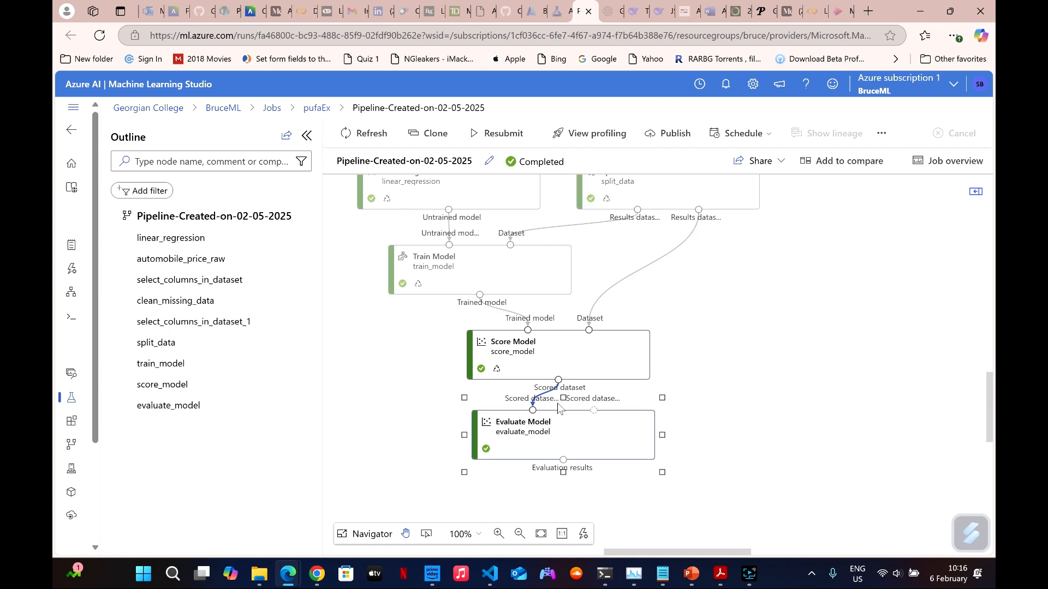
right_click(581, 441)
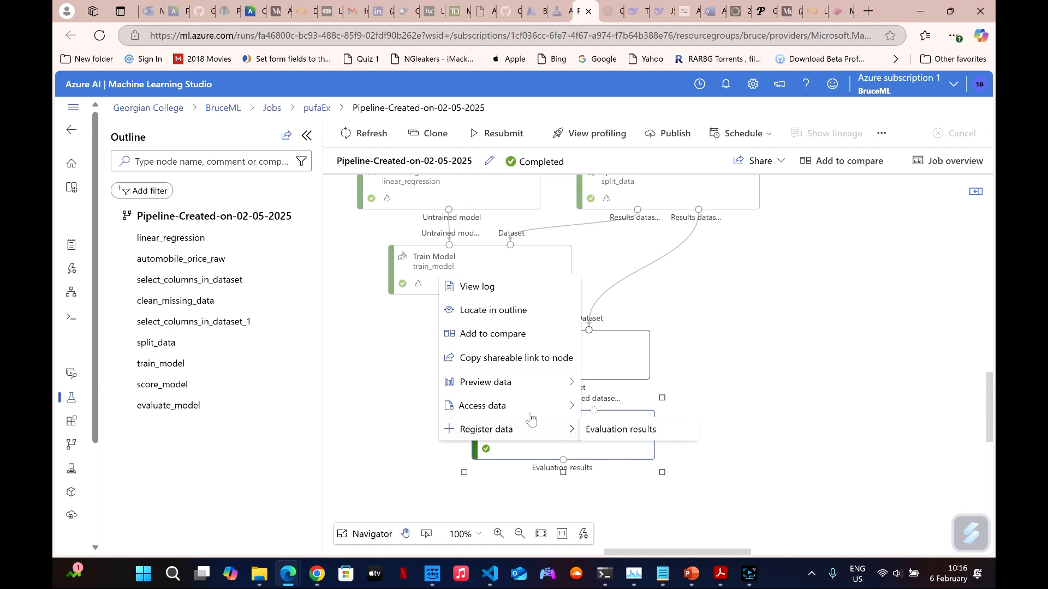
mouse_move(530, 409)
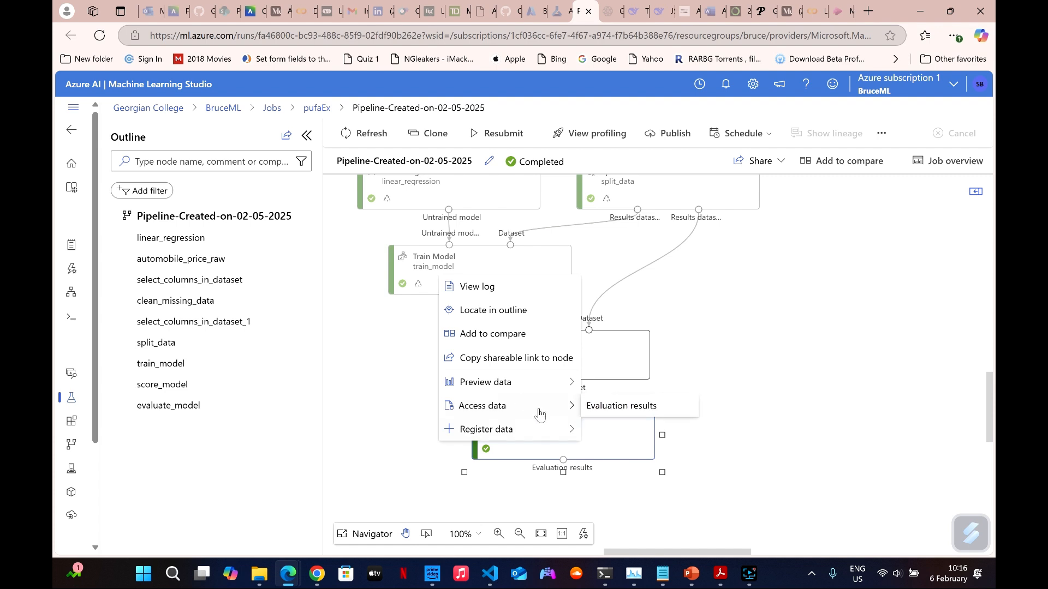
click(593, 406)
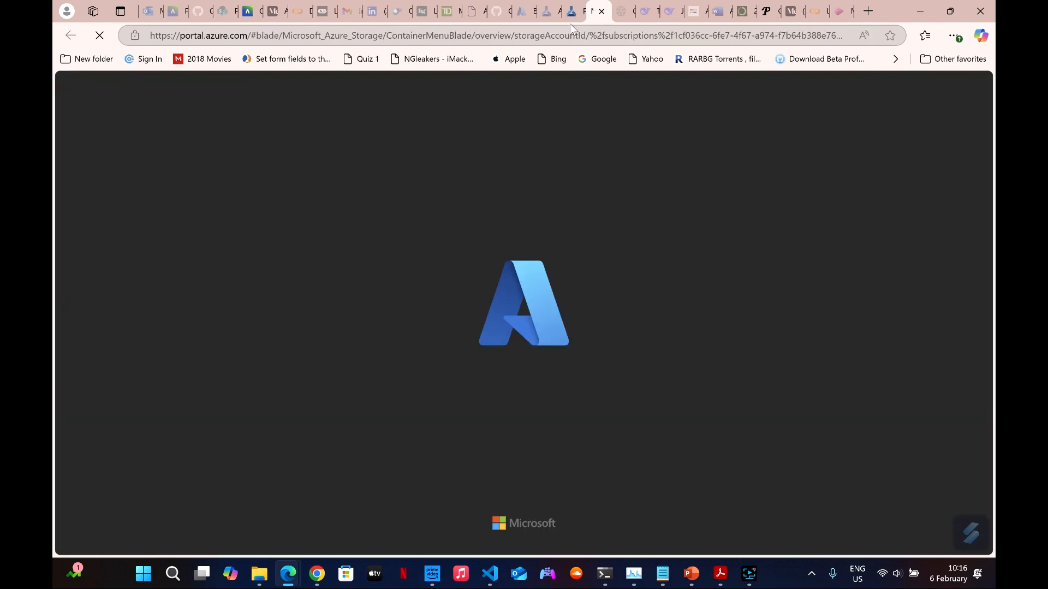
click(571, 10)
Preview the Evaluate Model node's evaluation results and examine the error metrics through Coefficient_of_Determination.
right_click(535, 423)
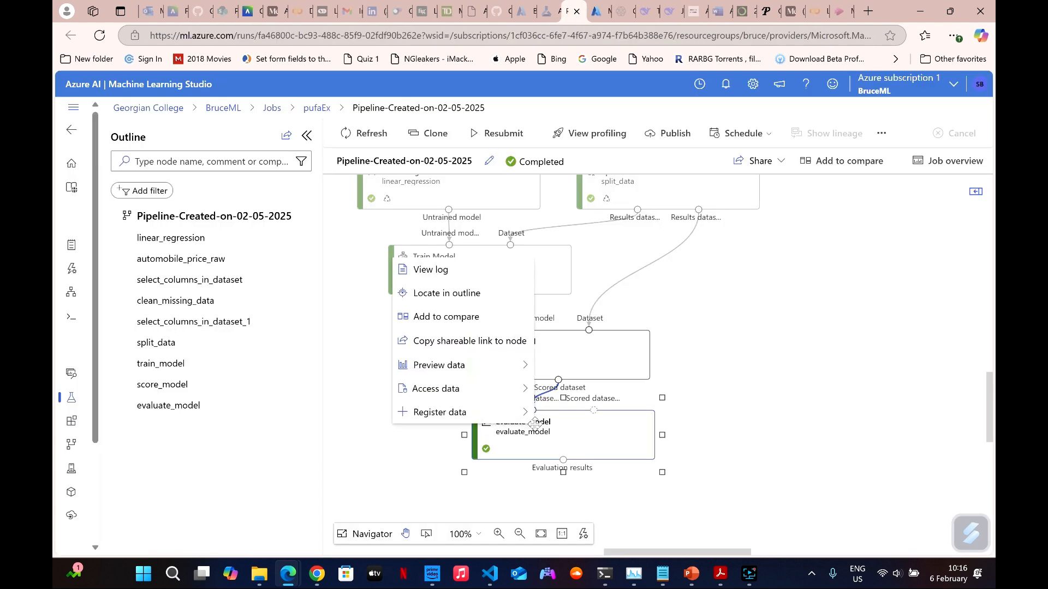
mouse_move(464, 365)
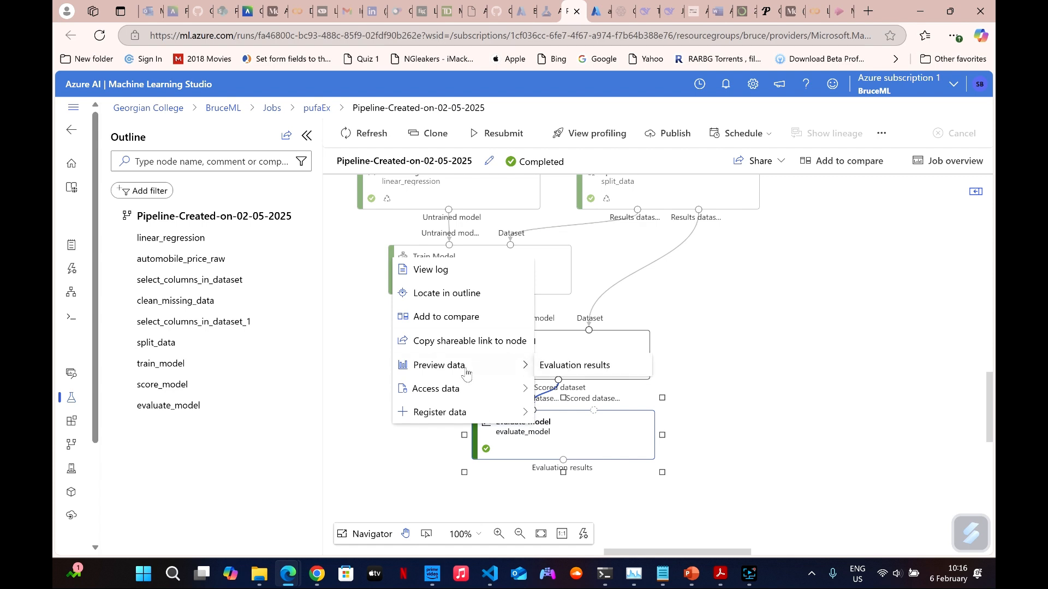
click(559, 367)
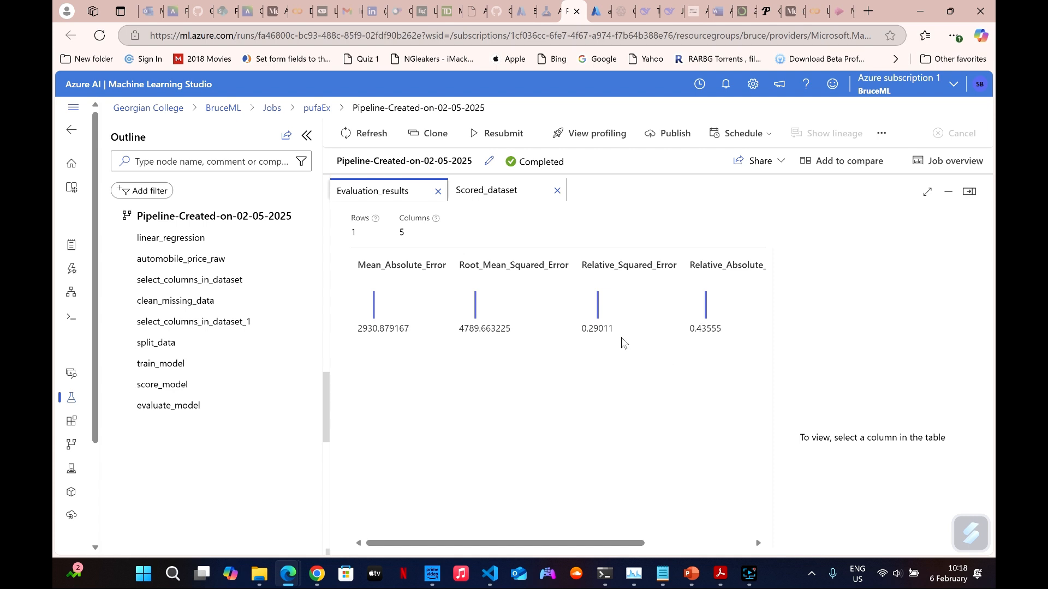
drag(578, 543, 684, 546)
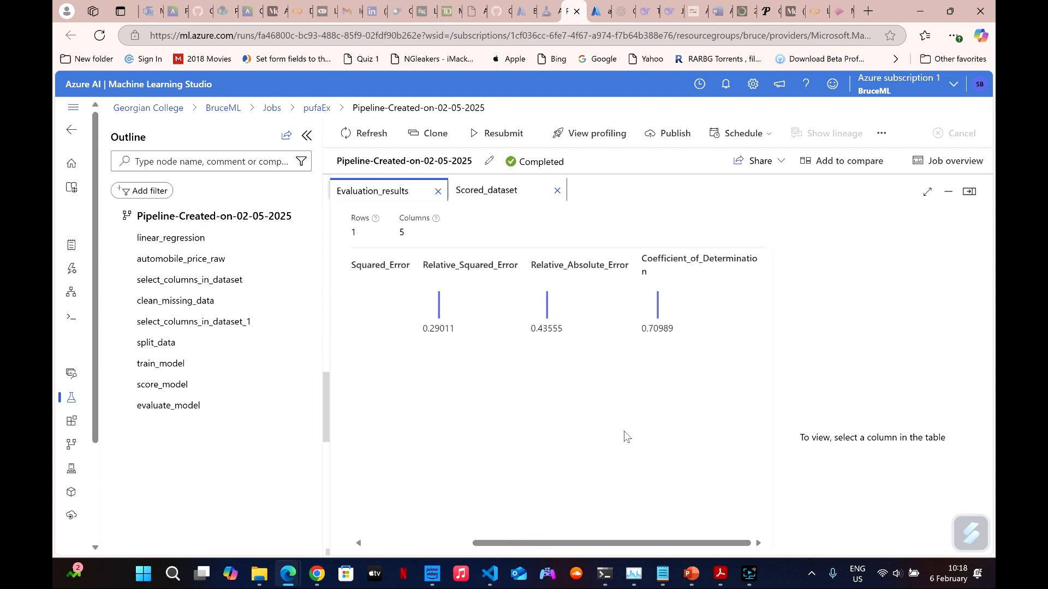